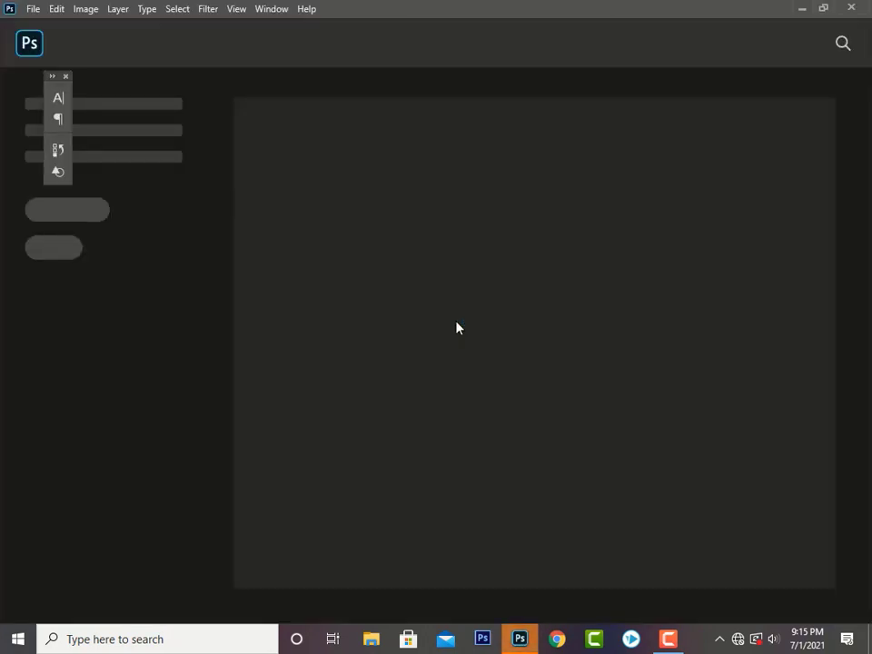
- Open the photo of the man in the navy polo shirt, ending in "_n (2)", from the Pictures folder in Photoshop
{"action": "left_click", "coordinate": [372, 639]}
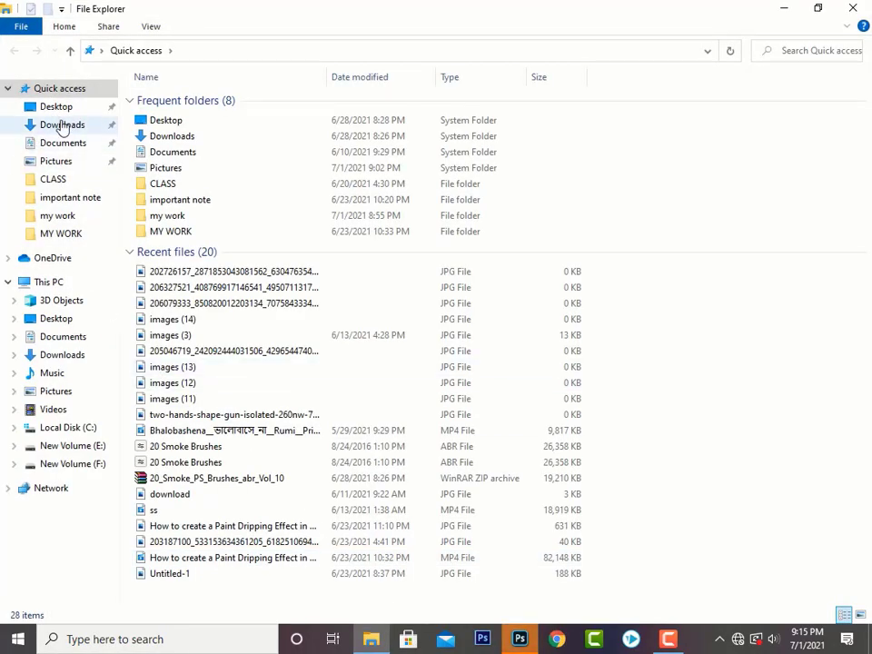
{"action": "left_click", "coordinate": [56, 144]}
{"action": "left_click", "coordinate": [56, 162]}
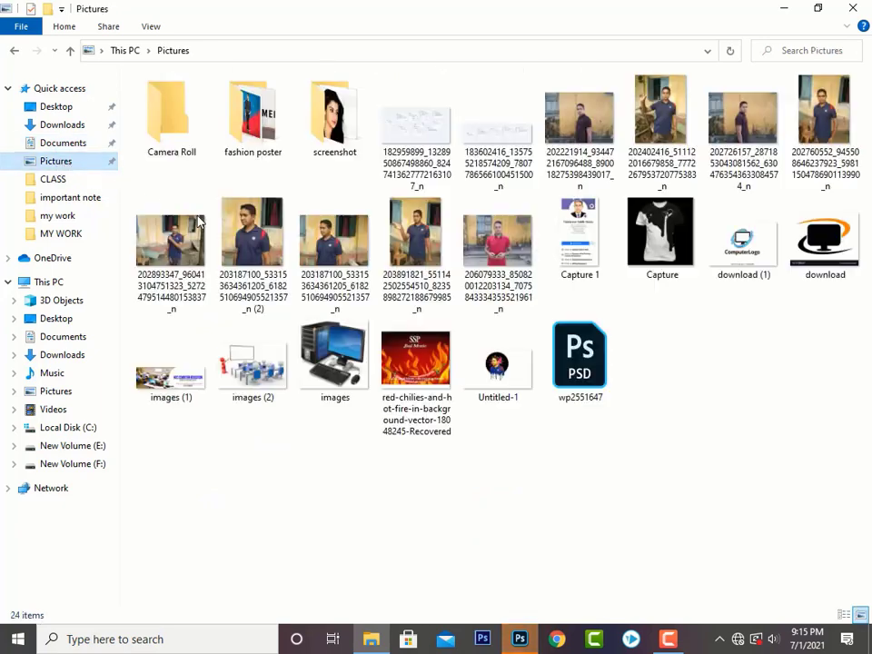
{"action": "left_click_drag", "start_coordinate": [245, 243], "coordinate": [442, 399]}
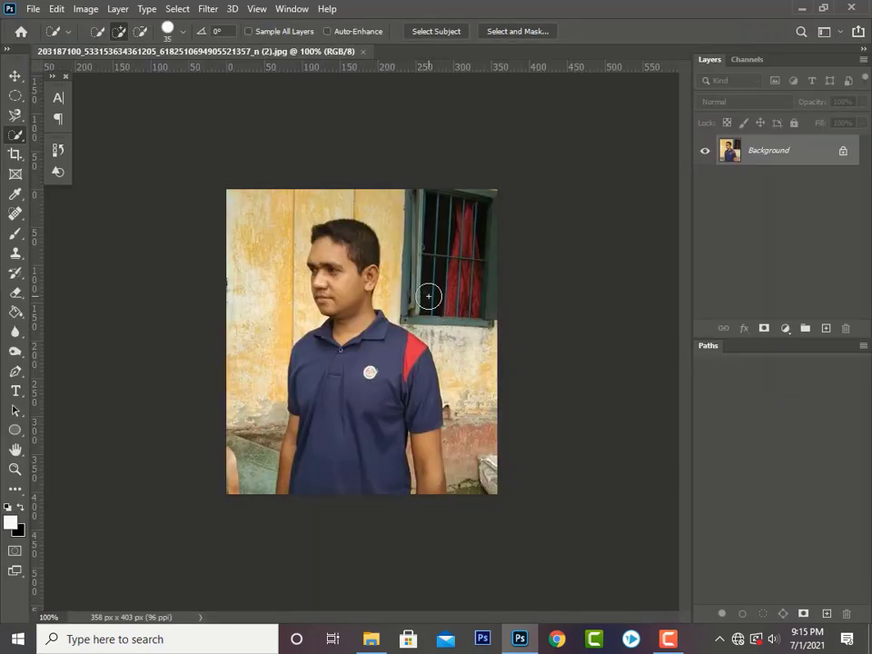
{"action": "scroll", "coordinate": [381, 304], "scroll_direction": "up", "scroll_amount": 4}
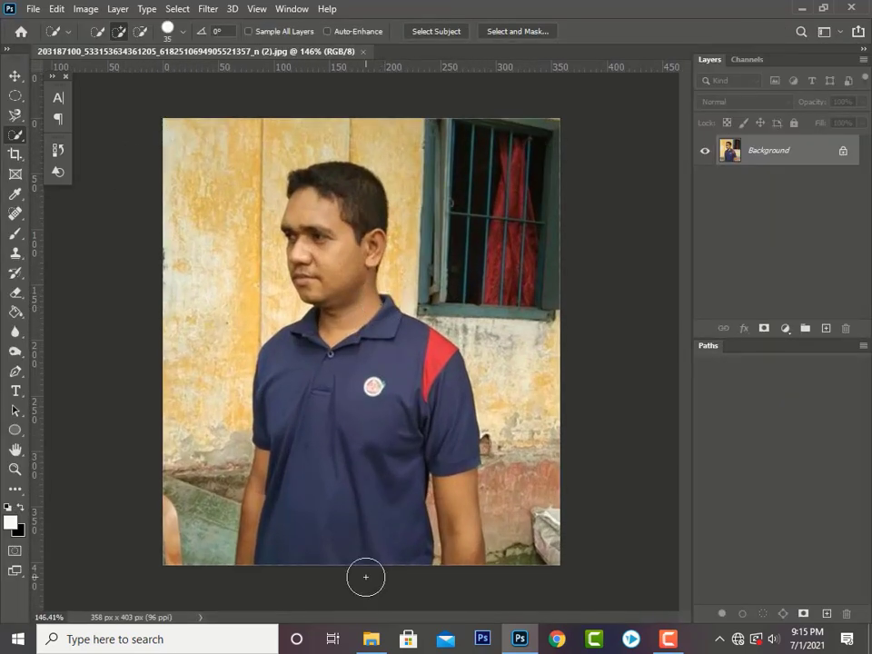
- Open images (12).jpg from the "my work" folder as a separate Photoshop document
{"action": "left_click", "coordinate": [371, 638]}
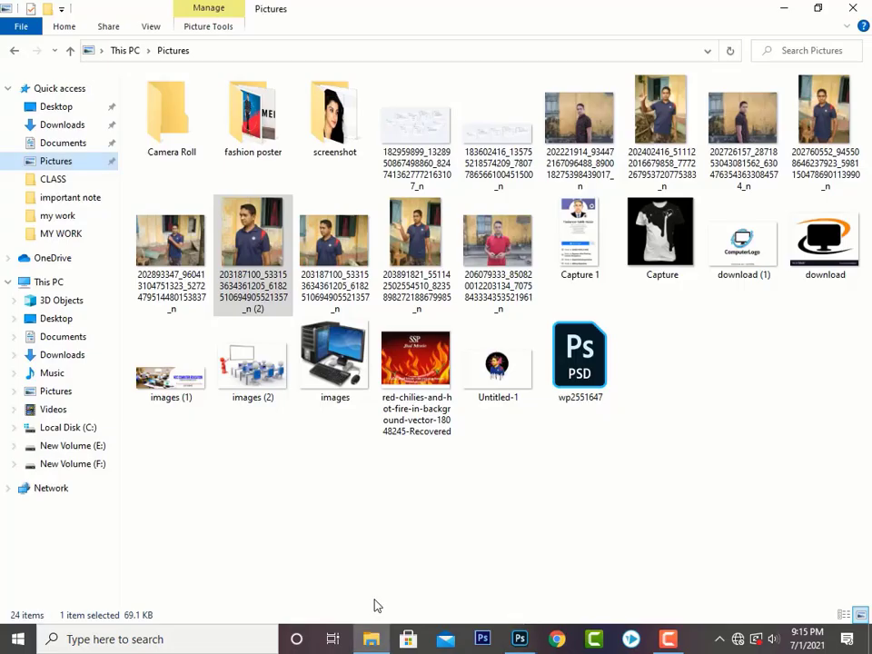
{"action": "left_click", "coordinate": [61, 217]}
{"action": "scroll", "coordinate": [518, 399], "scroll_direction": "down", "scroll_amount": 2}
{"action": "scroll", "coordinate": [398, 389], "scroll_direction": "up", "scroll_amount": 2}
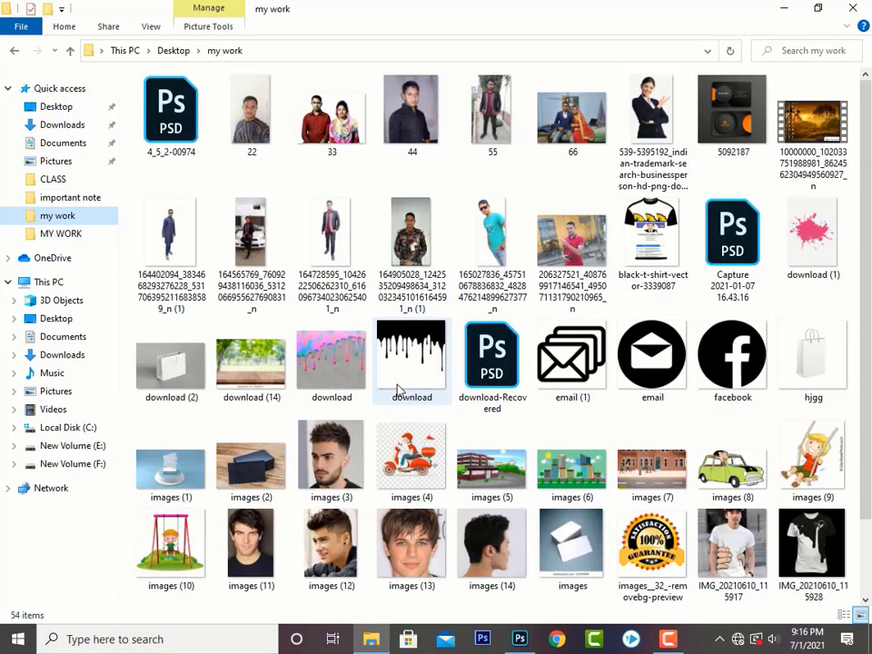
{"action": "scroll", "coordinate": [363, 400], "scroll_direction": "down", "scroll_amount": 2}
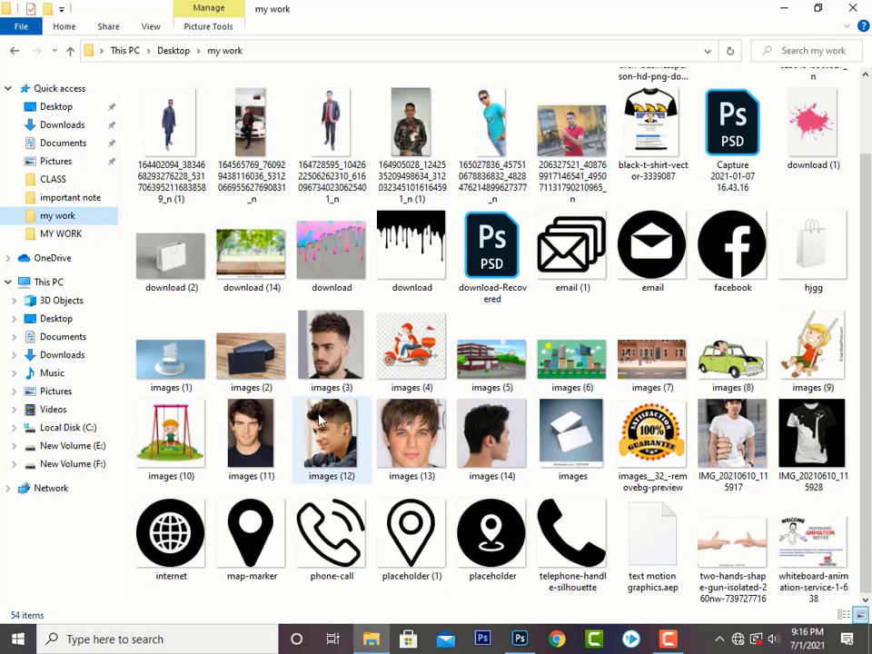
{"action": "left_click_drag", "start_coordinate": [320, 419], "coordinate": [519, 584]}
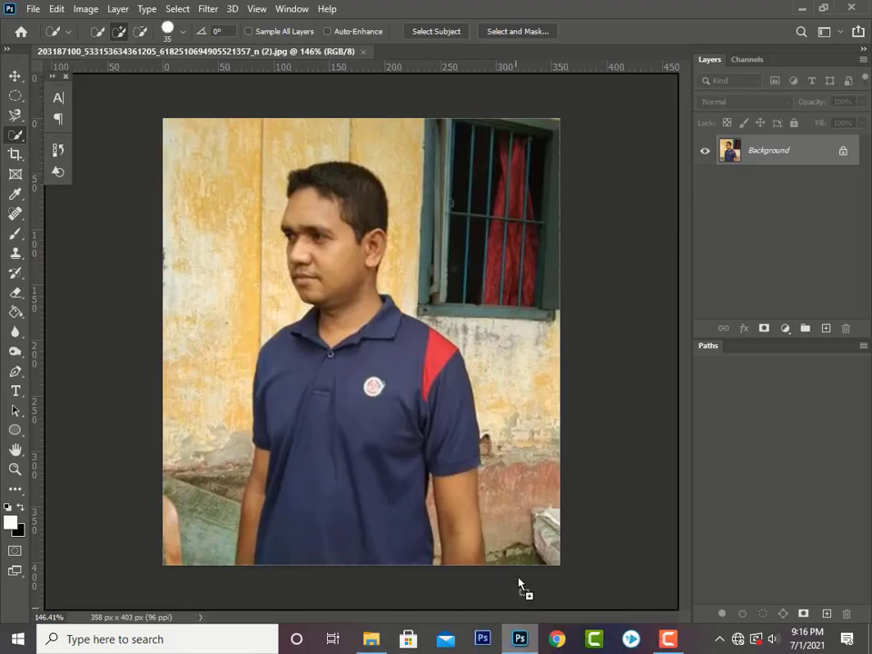
{"action": "left_click_drag", "start_coordinate": [497, 65], "coordinate": [481, 55]}
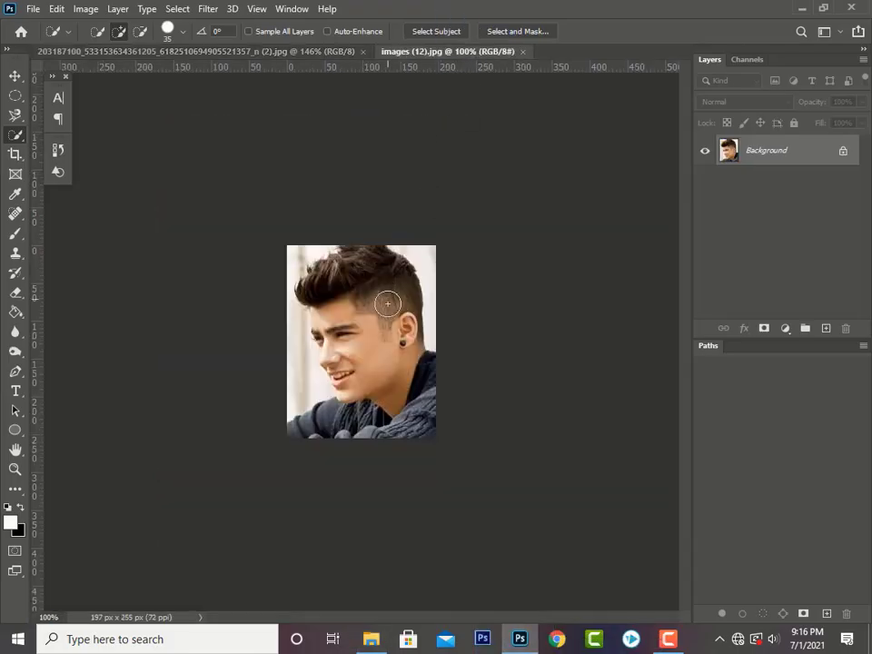
{"action": "scroll", "coordinate": [388, 319], "scroll_direction": "up", "scroll_amount": 3}
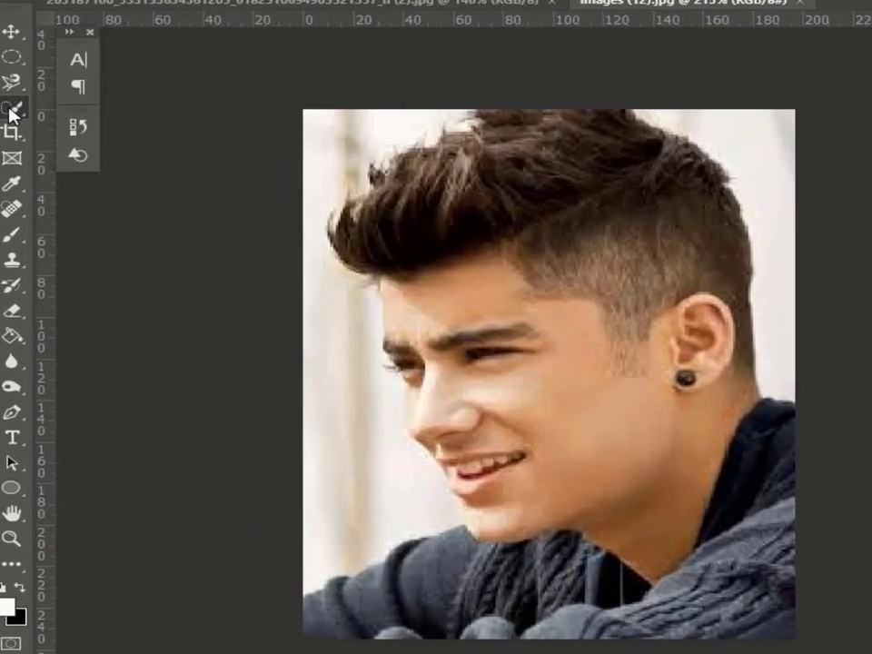
- Select the main area of the model's hair in images (12).jpg with the Quick Selection tool
{"action": "right_click", "coordinate": [14, 138]}
{"action": "left_click", "coordinate": [19, 139]}
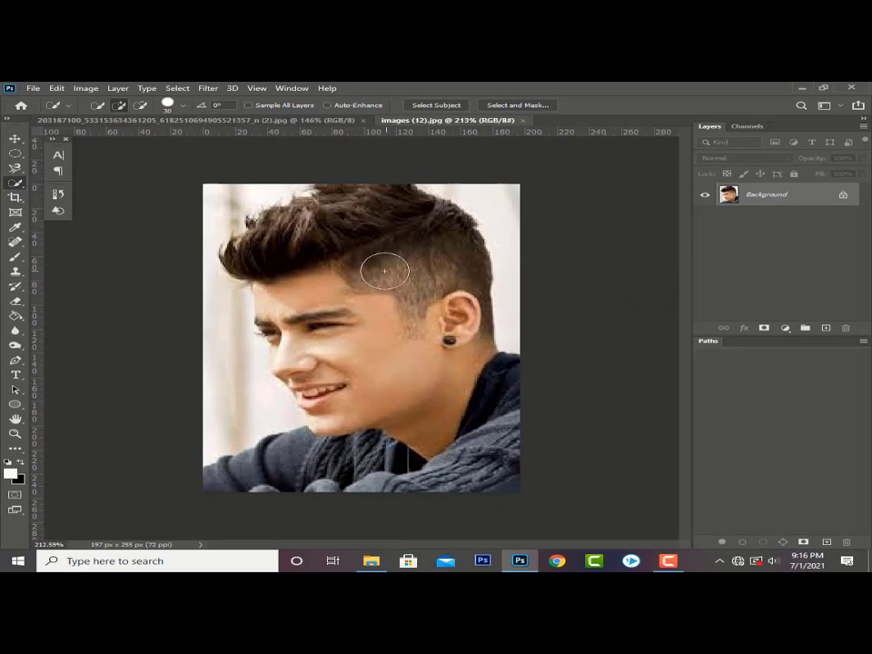
{"action": "mouse_move", "coordinate": [259, 245]}
{"action": "left_mouse_down"}
{"action": "mouse_move", "coordinate": [356, 226]}
{"action": "mouse_move", "coordinate": [408, 242]}
{"action": "mouse_move", "coordinate": [443, 308]}
{"action": "left_mouse_up"}
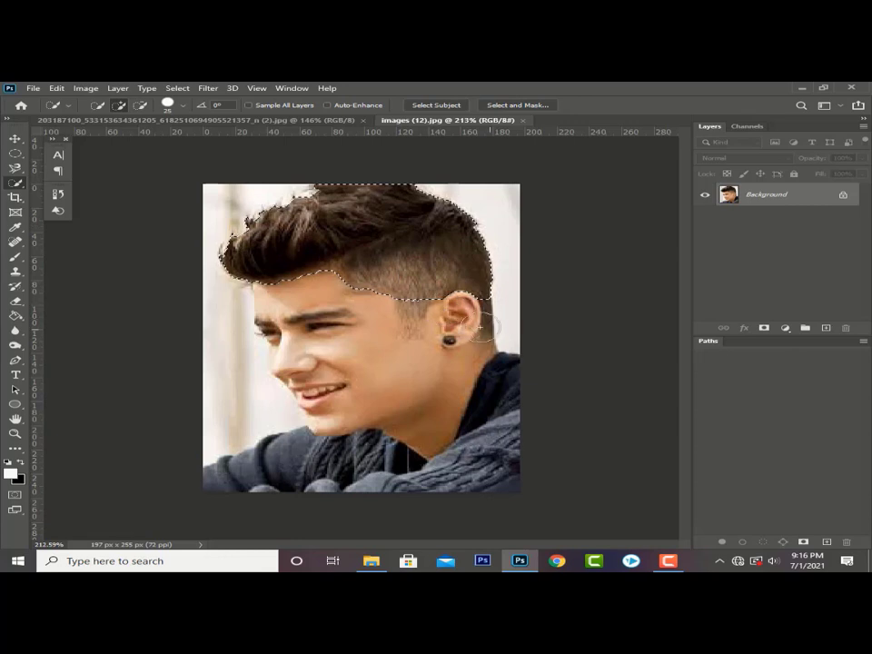
- Extend the hair selection with a smaller brush to the sideburn and the nape behind the ear, undoing strokes that spill onto skin
{"action": "key", "text": "bracketleft"}
{"action": "key", "text": "bracketleft"}
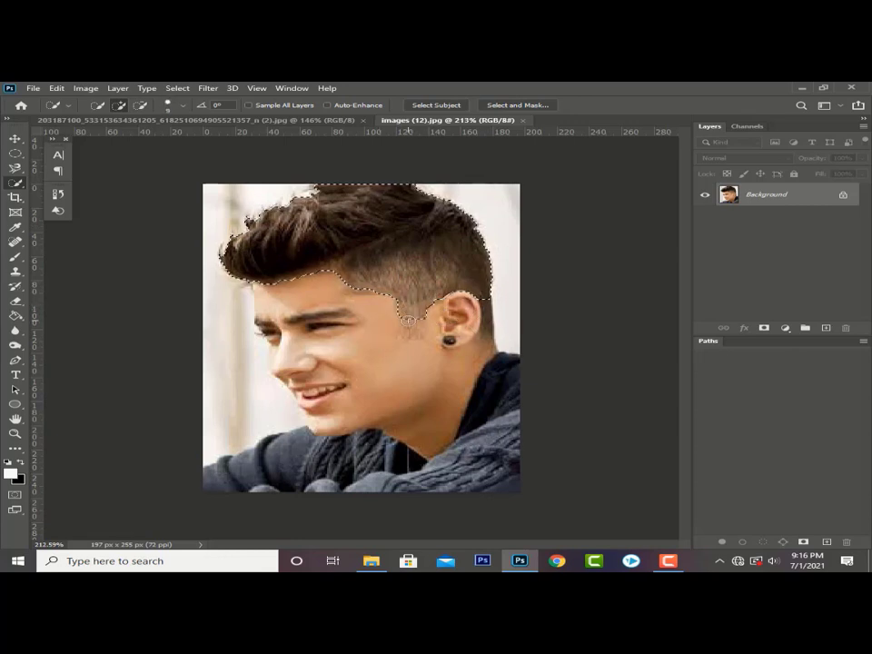
{"action": "left_click_drag", "start_coordinate": [409, 327], "coordinate": [449, 329]}
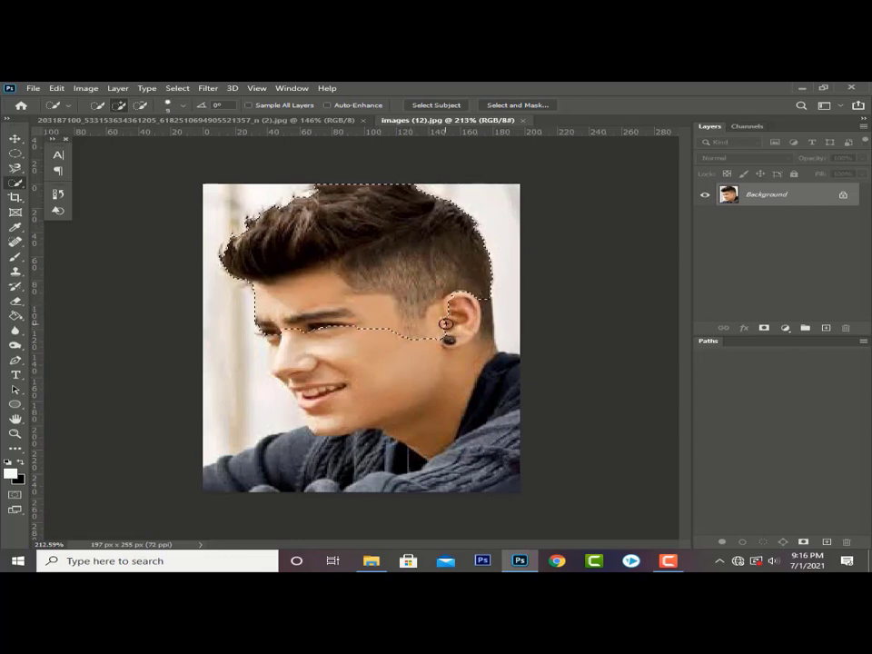
{"action": "key", "text": "ctrl+z"}
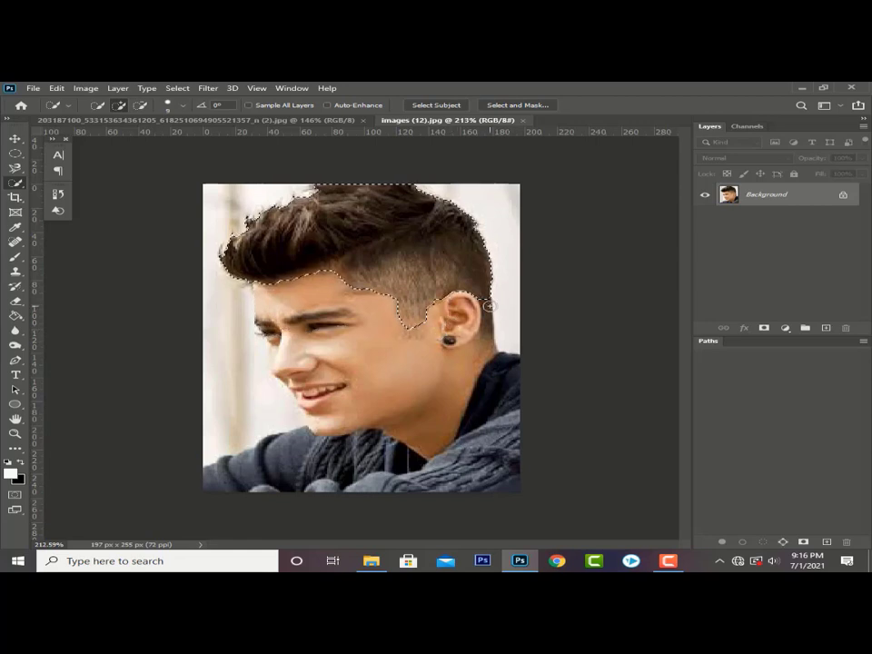
{"action": "scroll", "coordinate": [499, 305], "scroll_direction": "up", "scroll_amount": 2}
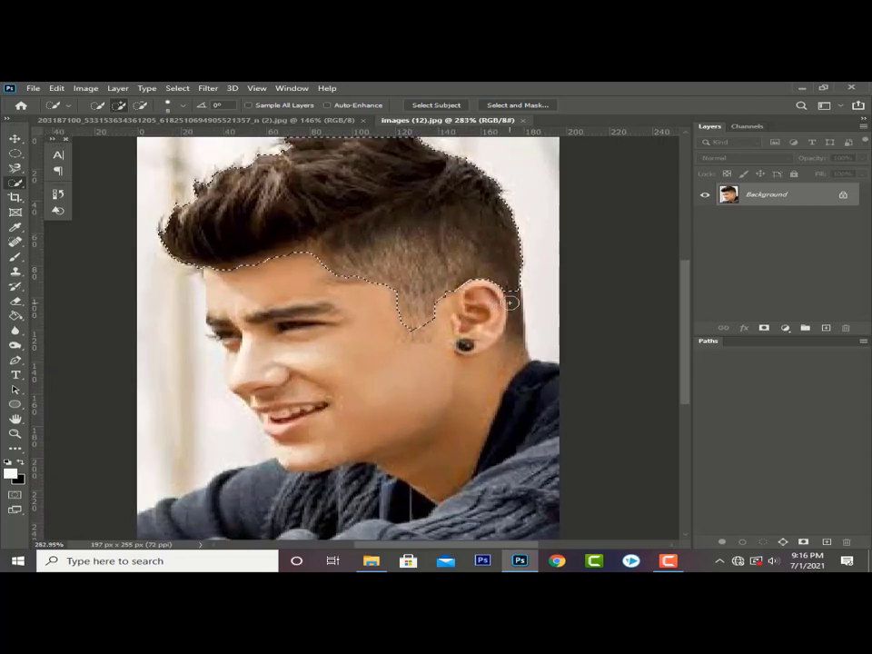
{"action": "mouse_move", "coordinate": [514, 297]}
{"action": "left_mouse_down"}
{"action": "mouse_move", "coordinate": [513, 324]}
{"action": "mouse_move", "coordinate": [489, 329]}
{"action": "mouse_move", "coordinate": [488, 318]}
{"action": "mouse_move", "coordinate": [515, 314]}
{"action": "mouse_move", "coordinate": [514, 344]}
{"action": "mouse_move", "coordinate": [417, 311]}
{"action": "mouse_move", "coordinate": [413, 334]}
{"action": "left_mouse_up"}
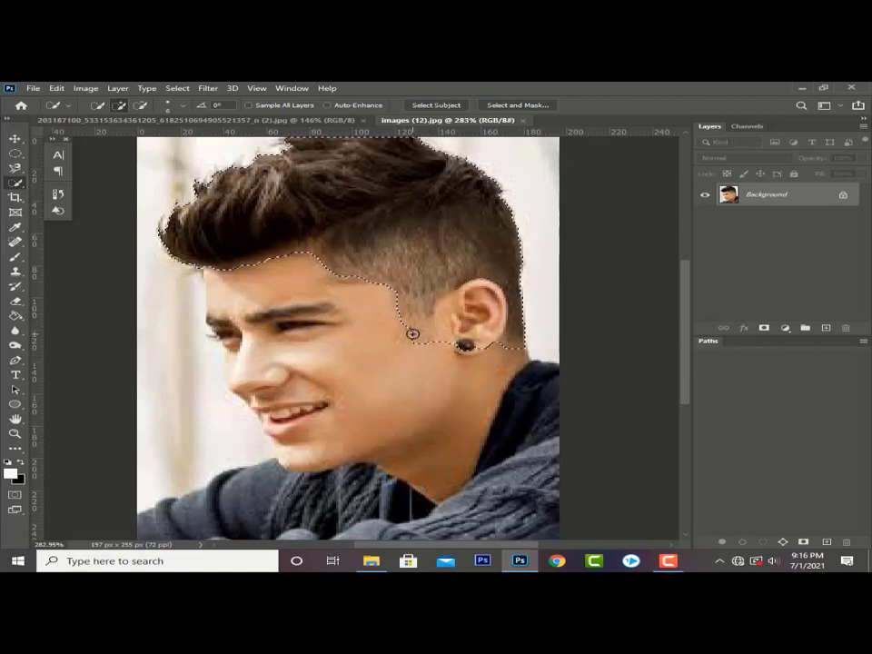
{"action": "key", "text": "ctrl+z"}
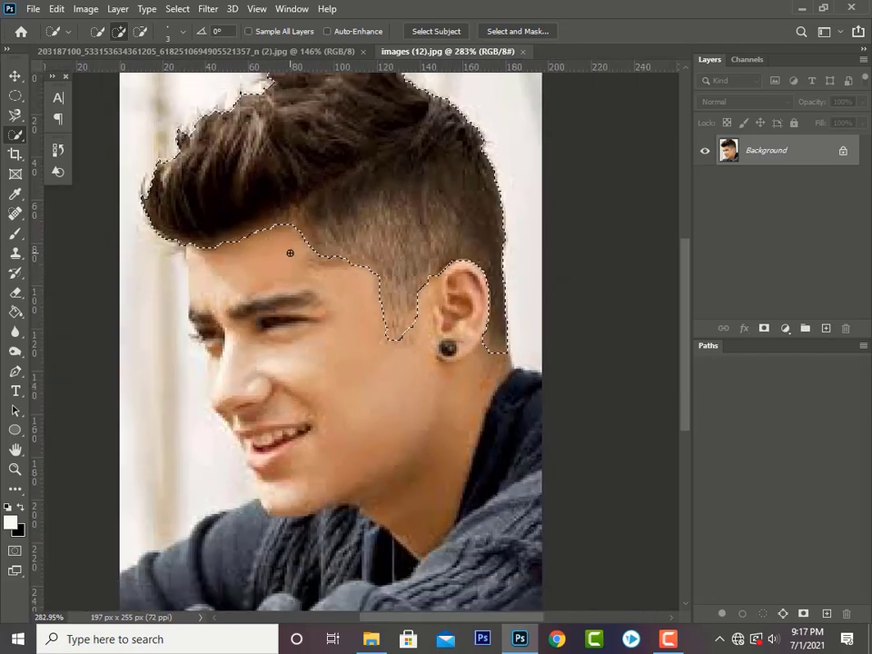
- Open the hair selection in Select and Mask and set the view mode to Overlay
{"action": "scroll", "coordinate": [289, 252], "scroll_direction": "down", "scroll_amount": 3}
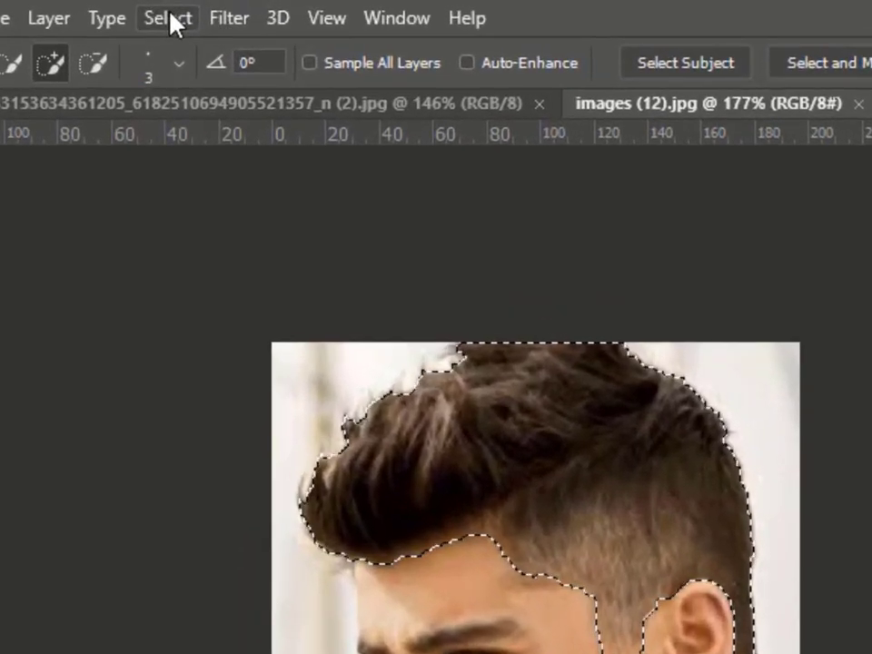
{"action": "left_click", "coordinate": [169, 18]}
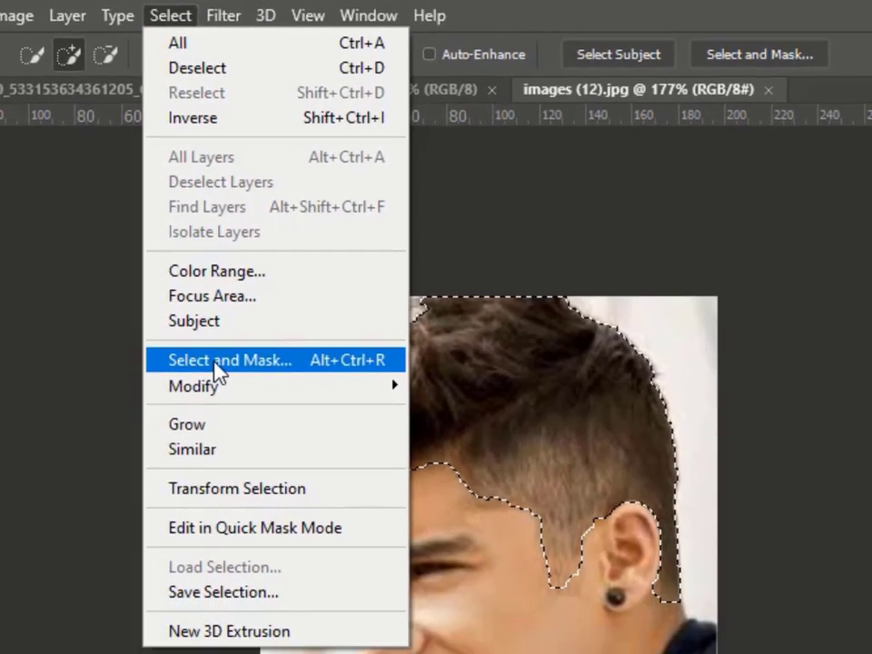
{"action": "left_click", "coordinate": [222, 423]}
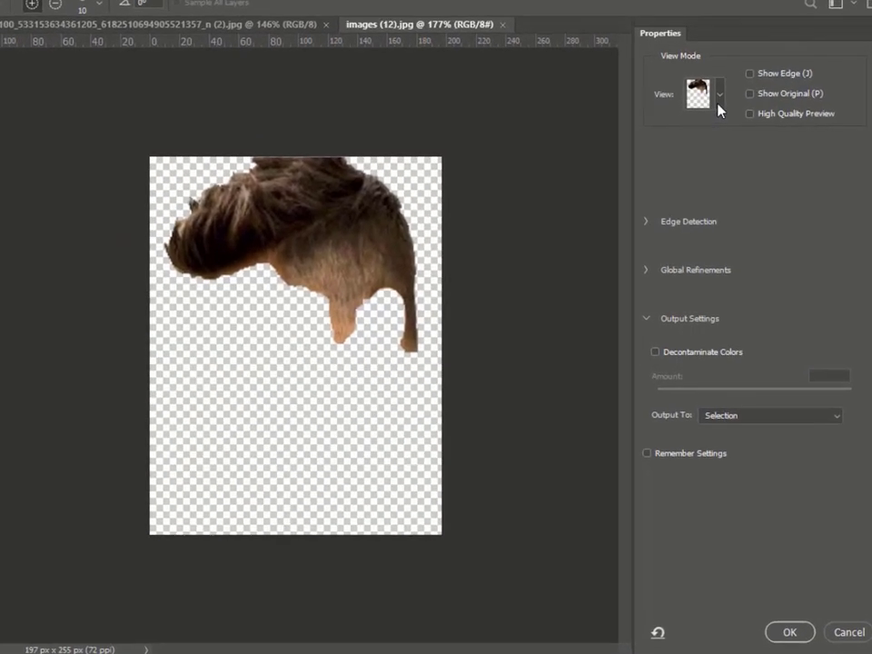
{"action": "left_click", "coordinate": [718, 115]}
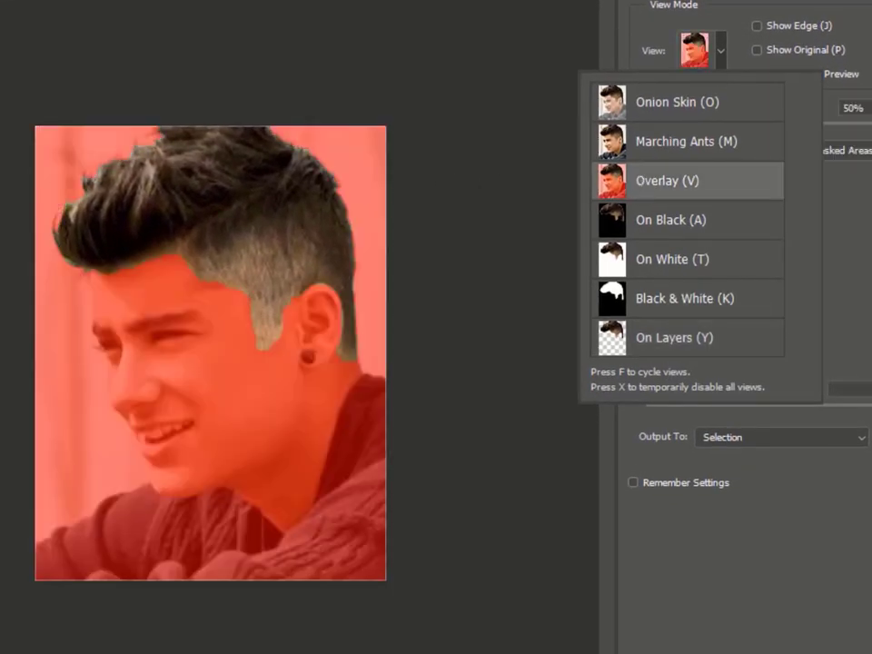
{"action": "key", "text": "Return"}
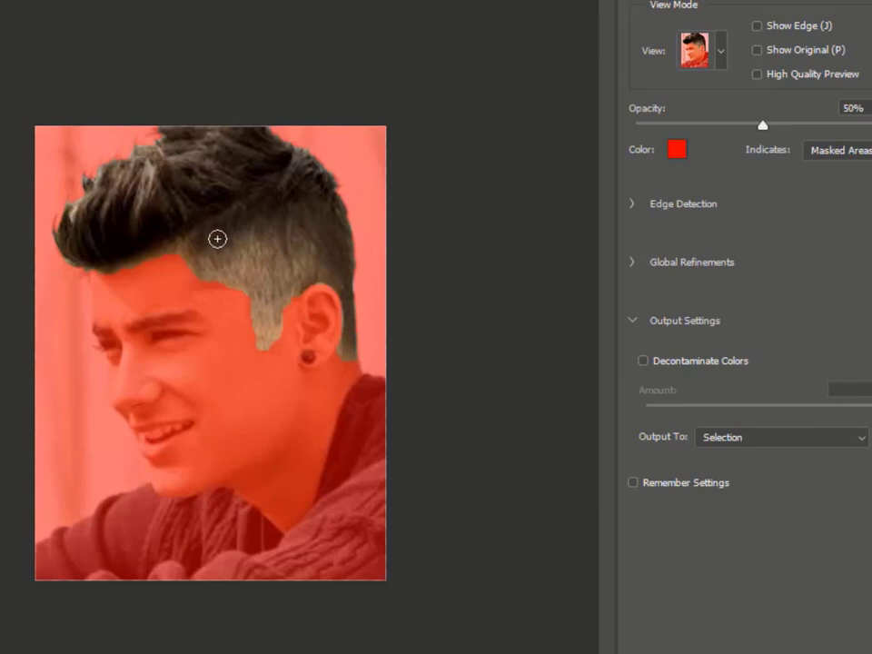
- Brush along the hair's outer edge, hairline and sideburn to refine the selection's edges
{"action": "scroll", "coordinate": [223, 238], "scroll_direction": "up", "scroll_amount": 3}
{"action": "scroll", "coordinate": [257, 219], "scroll_direction": "down", "scroll_amount": 1}
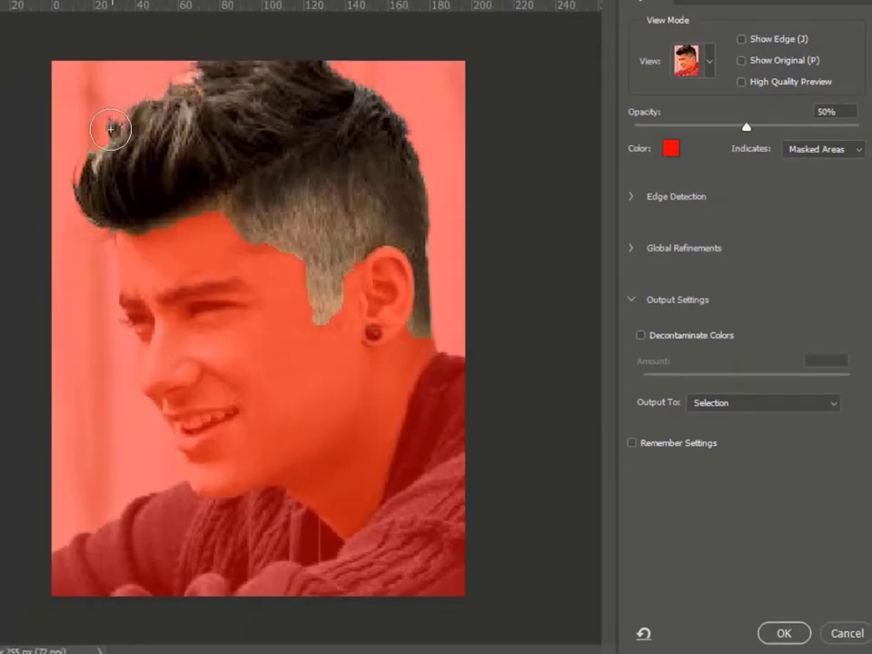
{"action": "left_click_drag", "start_coordinate": [77, 180], "coordinate": [86, 208]}
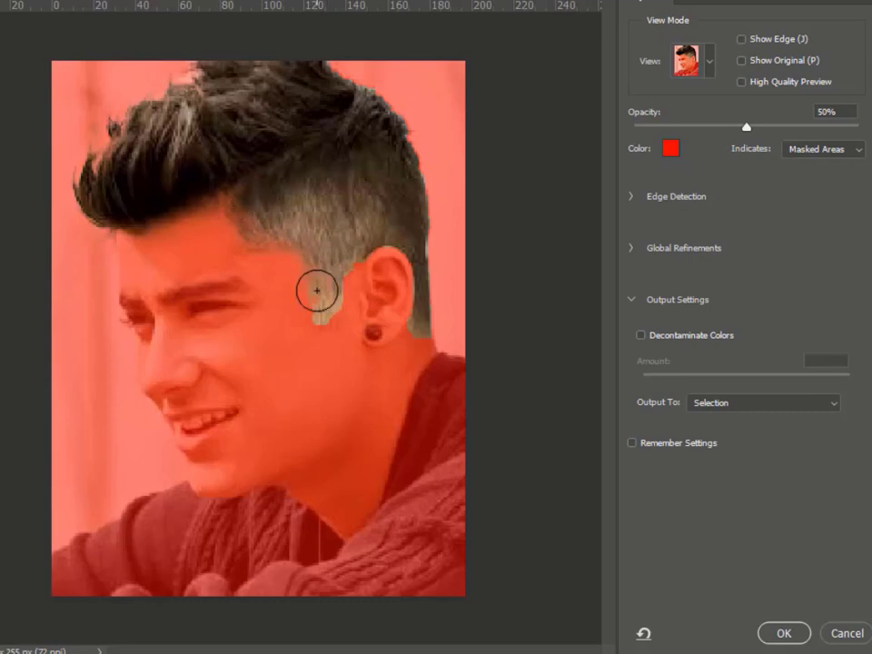
{"action": "left_click_drag", "start_coordinate": [305, 288], "coordinate": [312, 317]}
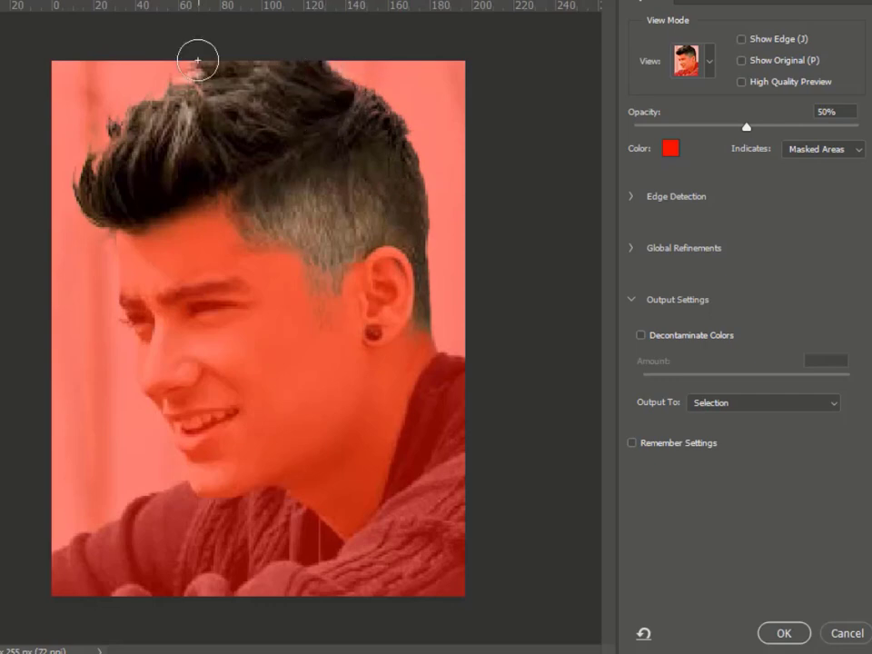
- Preview the cutout in On Layers view and output the refined hair selection as a Layer Mask
{"action": "left_click", "coordinate": [708, 64]}
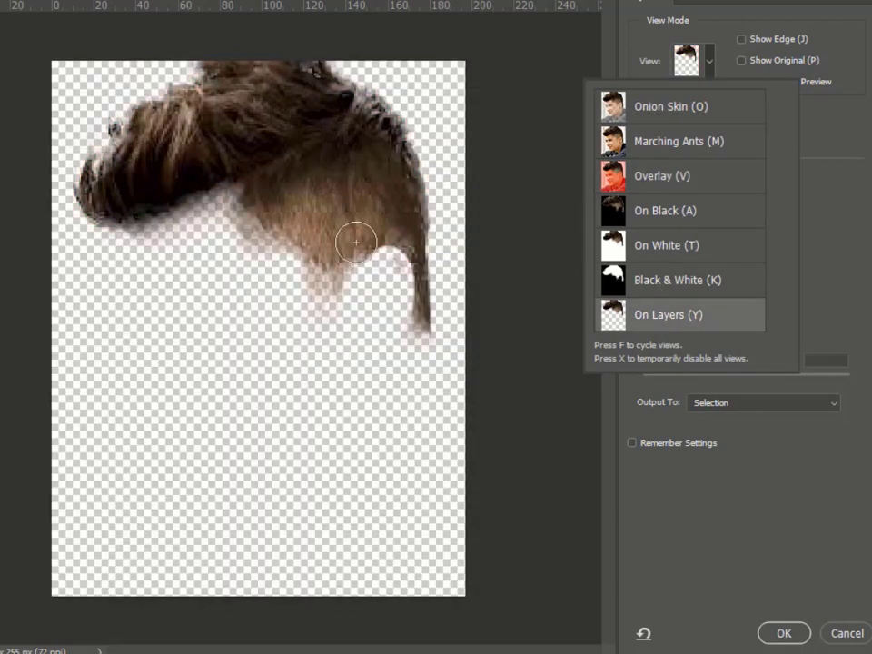
{"action": "left_click", "coordinate": [738, 347]}
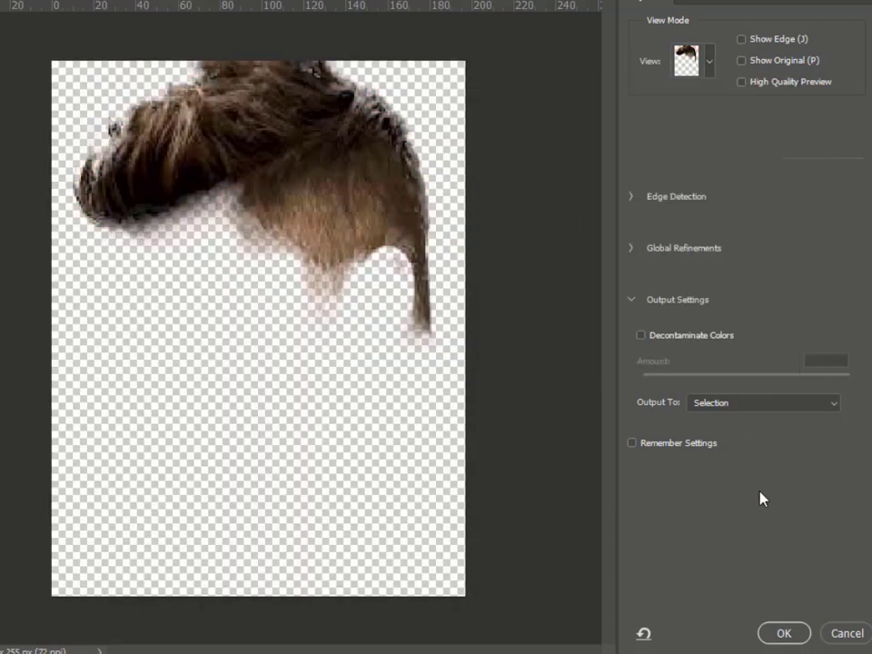
{"action": "left_click", "coordinate": [813, 405]}
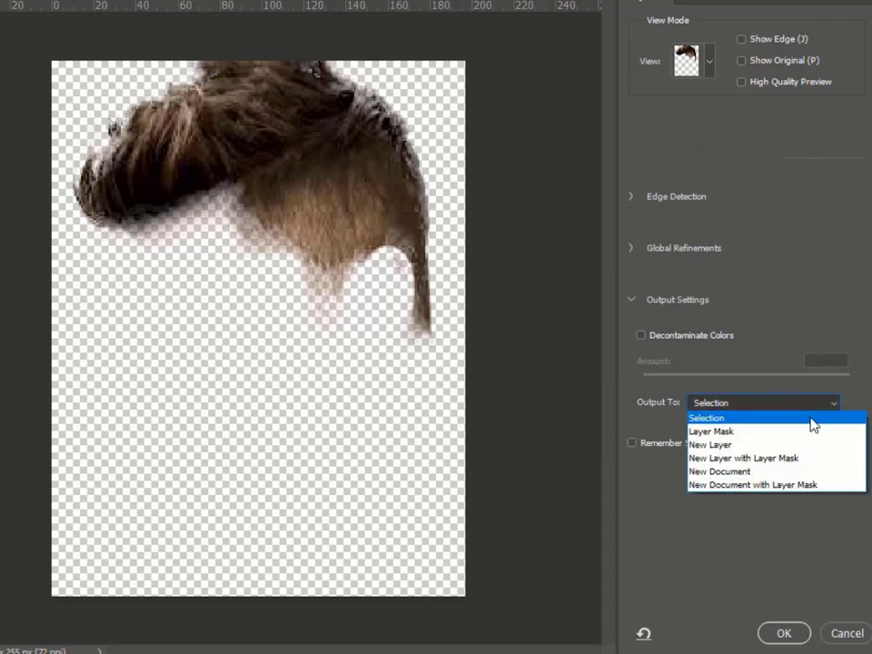
{"action": "left_click", "coordinate": [759, 435]}
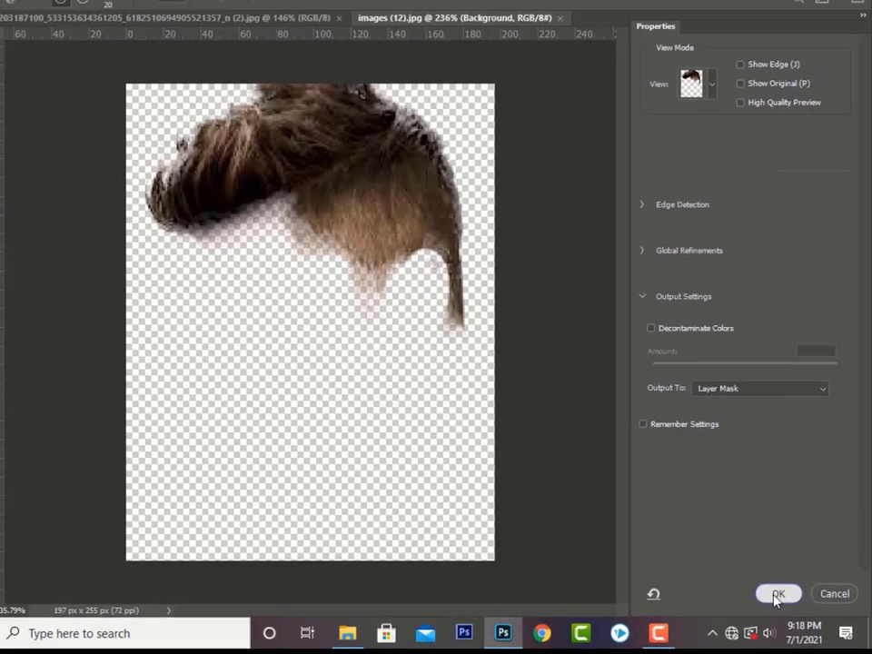
{"action": "left_click", "coordinate": [765, 574]}
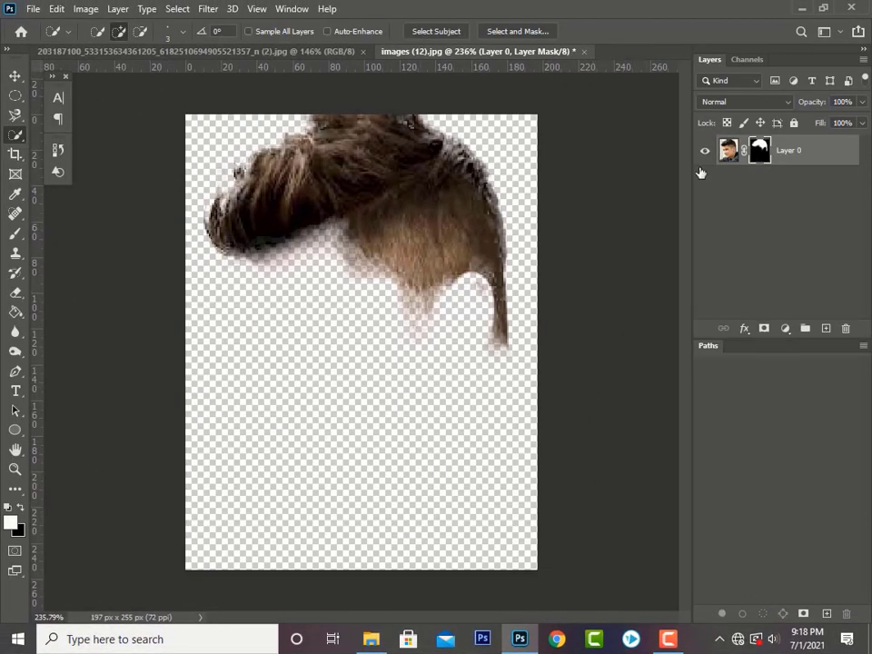
- Copy the masked hair layer into the portrait document with the Move tool, placing it over the man's head
{"action": "left_click", "coordinate": [14, 77]}
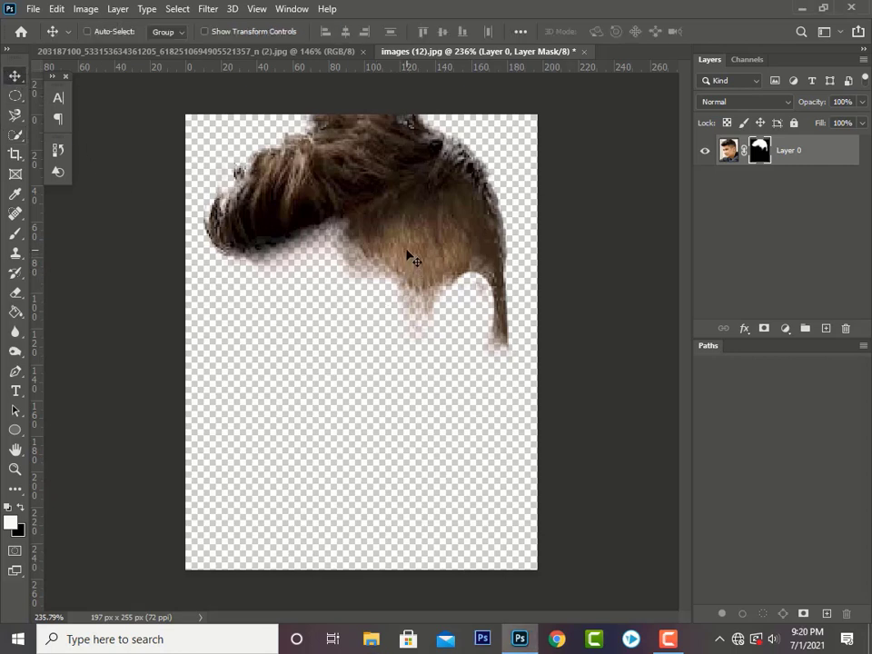
{"action": "left_click_drag", "start_coordinate": [404, 240], "coordinate": [366, 316]}
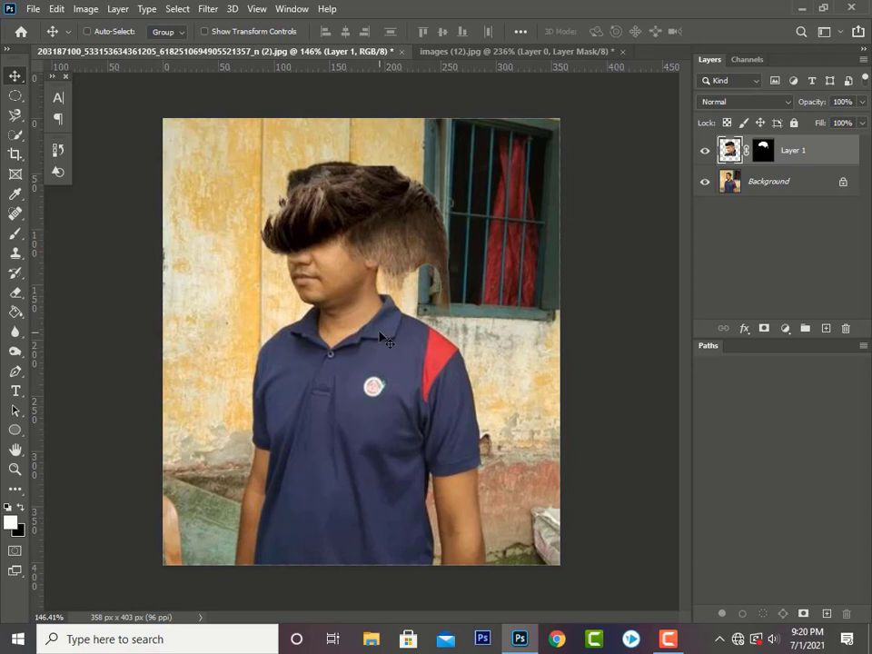
- Scale the hair layer down to about 67% with Free Transform and place it over the man's own hair
{"action": "key", "text": "ctrl"}
{"action": "key", "text": "ctrl+t"}
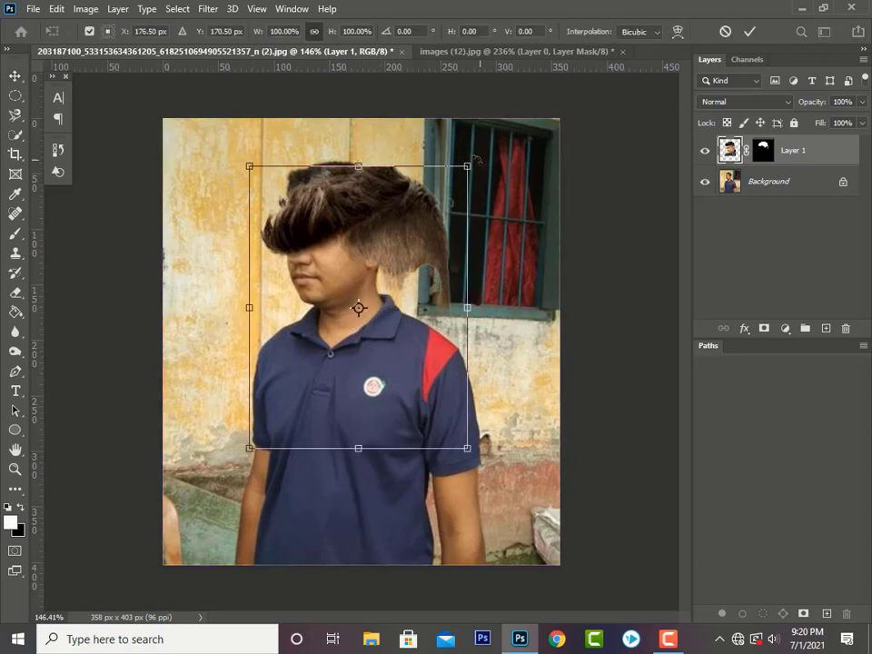
{"action": "left_click_drag", "start_coordinate": [472, 158], "coordinate": [414, 233]}
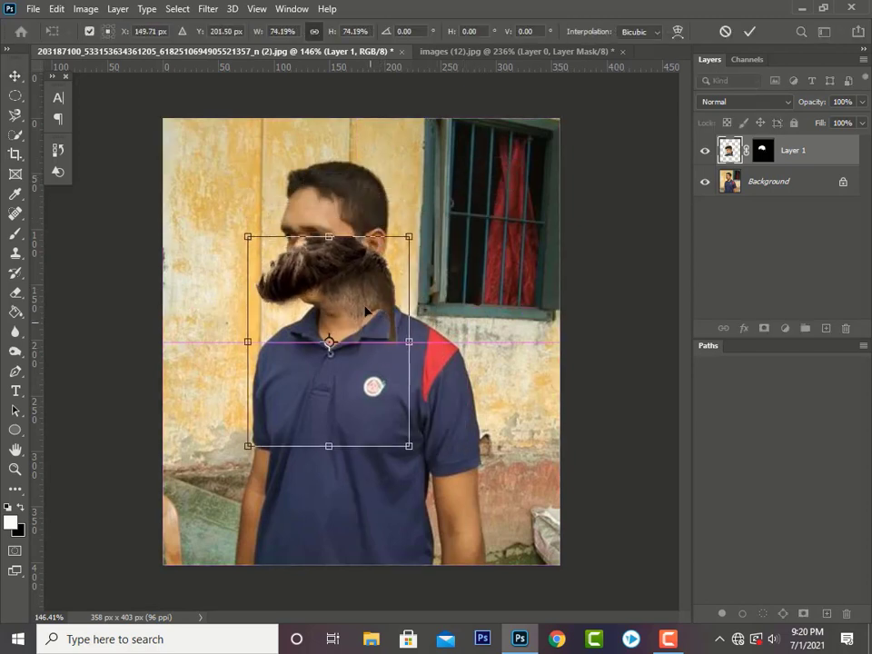
{"action": "left_click_drag", "start_coordinate": [373, 321], "coordinate": [369, 213]}
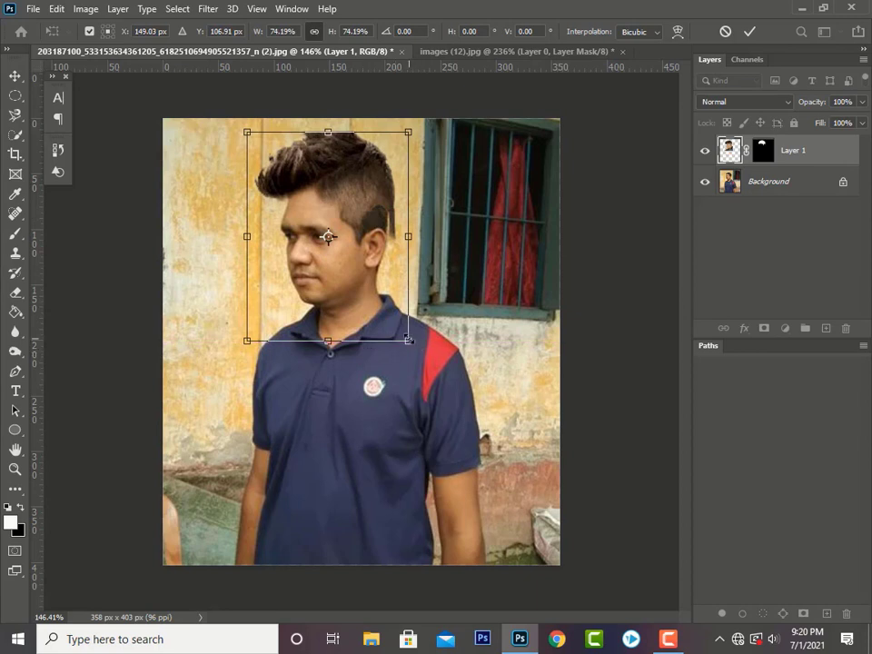
{"action": "mouse_move", "coordinate": [409, 339]}
{"action": "left_mouse_down"}
{"action": "mouse_move", "coordinate": [400, 293]}
{"action": "mouse_move", "coordinate": [402, 328]}
{"action": "left_mouse_up"}
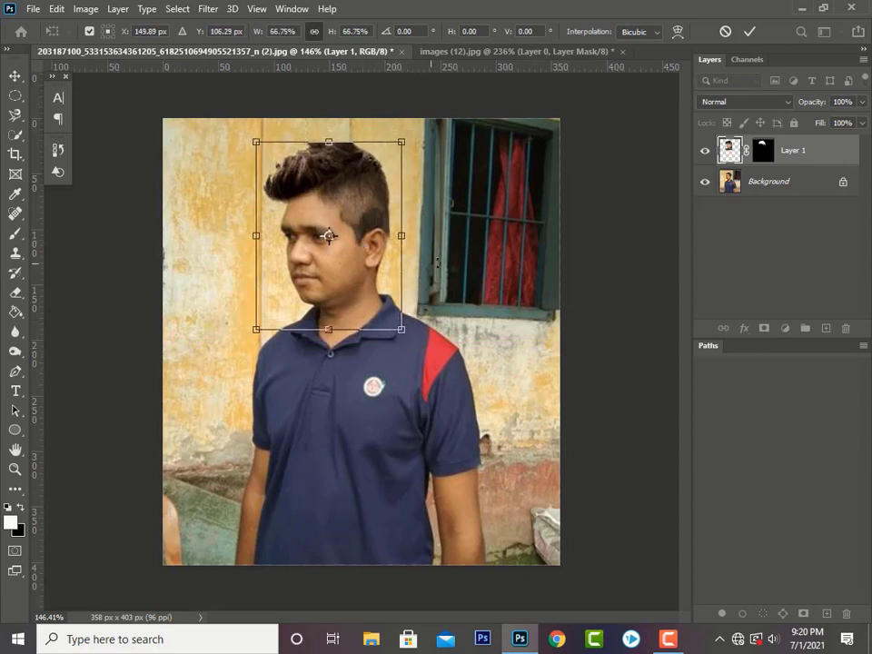
- Rotate the hair to about 11.6°, resize it to about 69% and reposition it to follow the tilt of the head
{"action": "left_click_drag", "start_coordinate": [437, 262], "coordinate": [430, 279]}
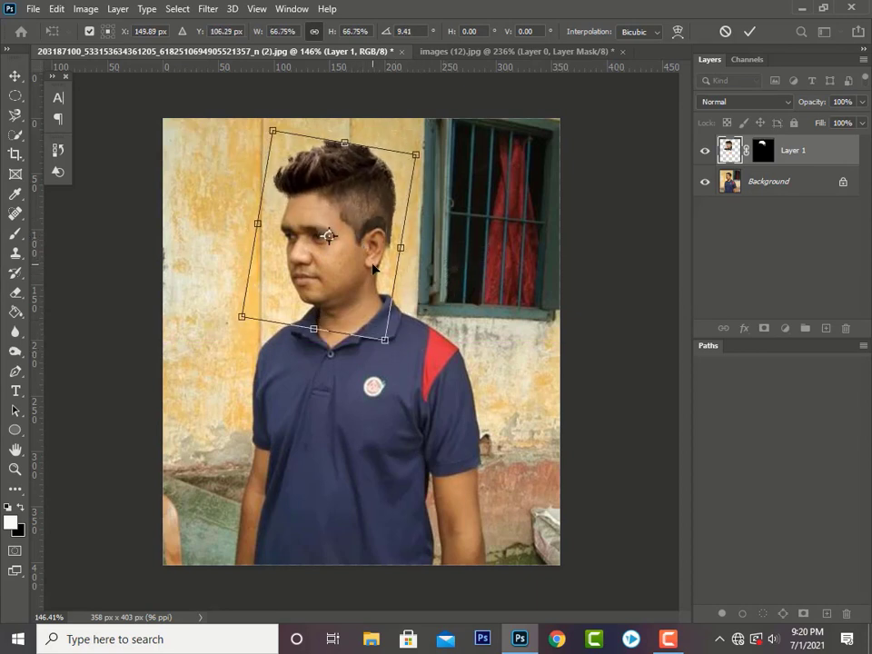
{"action": "left_click_drag", "start_coordinate": [373, 267], "coordinate": [372, 263]}
{"action": "left_click_drag", "start_coordinate": [384, 342], "coordinate": [387, 345]}
{"action": "left_click_drag", "start_coordinate": [365, 306], "coordinate": [359, 298]}
{"action": "left_click_drag", "start_coordinate": [424, 348], "coordinate": [419, 351]}
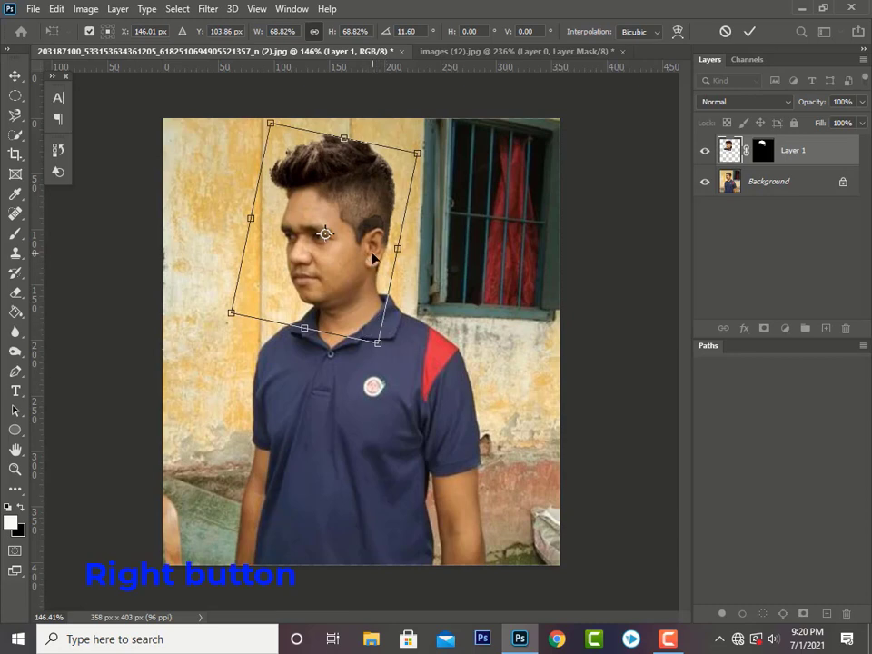
- Switch the hair's transform to Warp and pull the side hair down to cover the original sideburn above the ear
{"action": "right_click", "coordinate": [385, 259]}
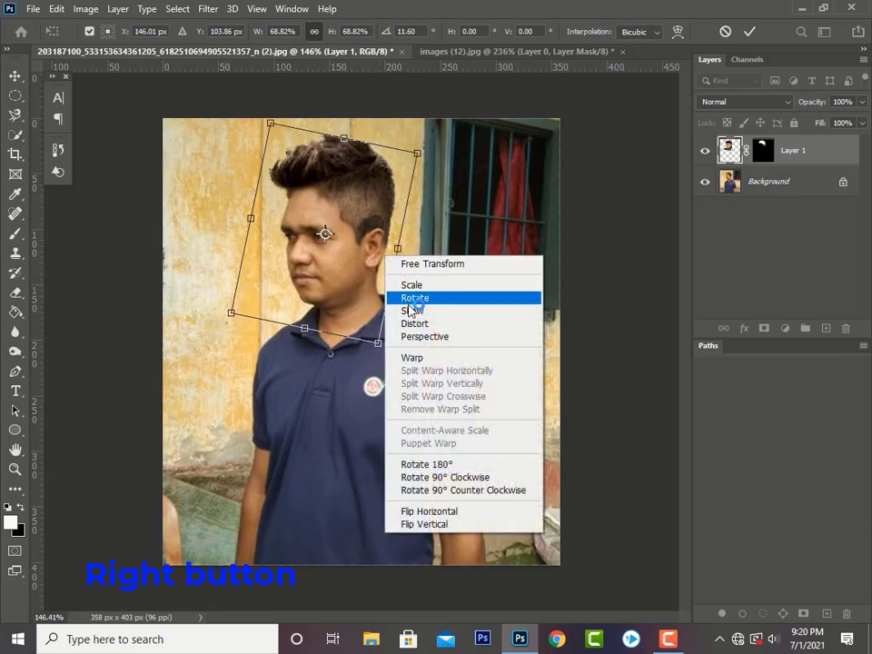
{"action": "left_click", "coordinate": [436, 363]}
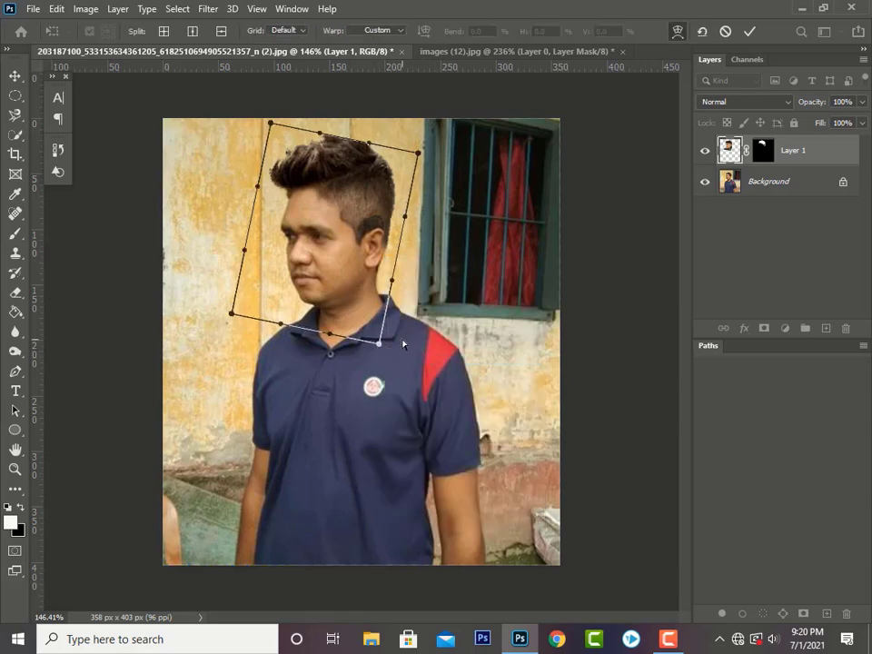
{"action": "scroll", "coordinate": [399, 342], "scroll_direction": "up", "scroll_amount": 2}
{"action": "scroll", "coordinate": [403, 344], "scroll_direction": "up", "scroll_amount": 2}
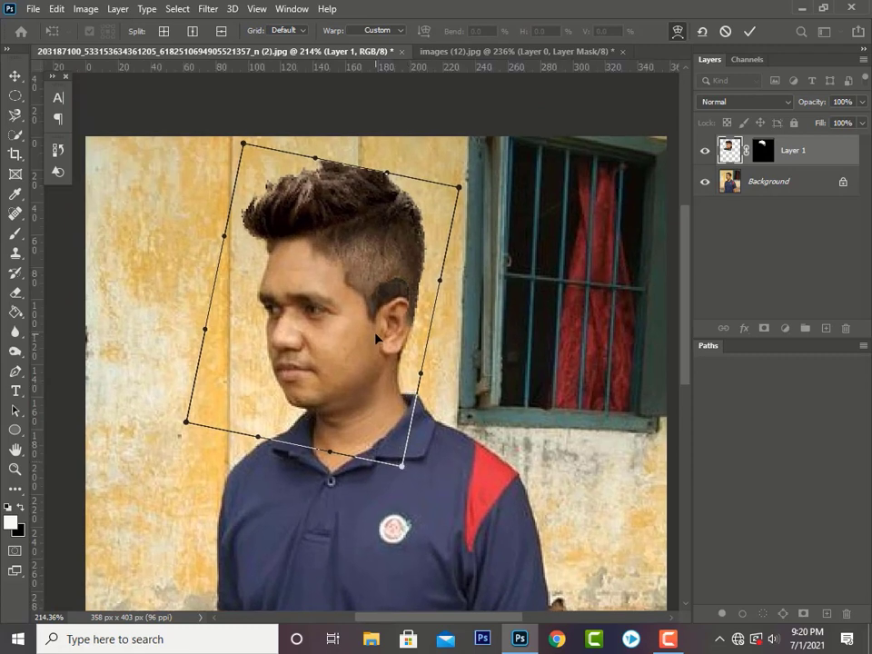
{"action": "left_click_drag", "start_coordinate": [376, 338], "coordinate": [384, 374]}
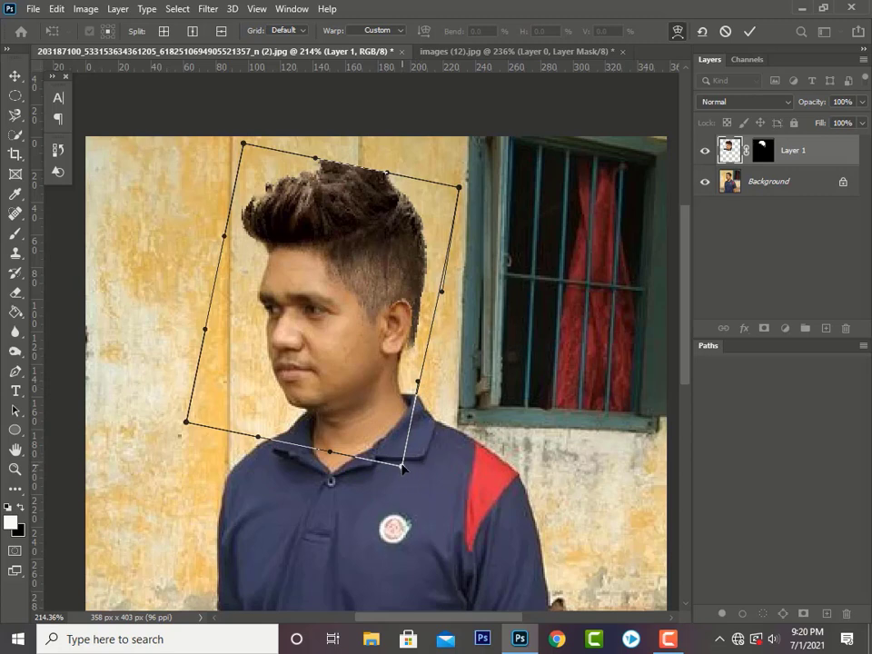
- Pull the warp mesh's lower back corner and its handle inward to tuck the hair behind the ear against the head
{"action": "left_click_drag", "start_coordinate": [402, 467], "coordinate": [382, 460]}
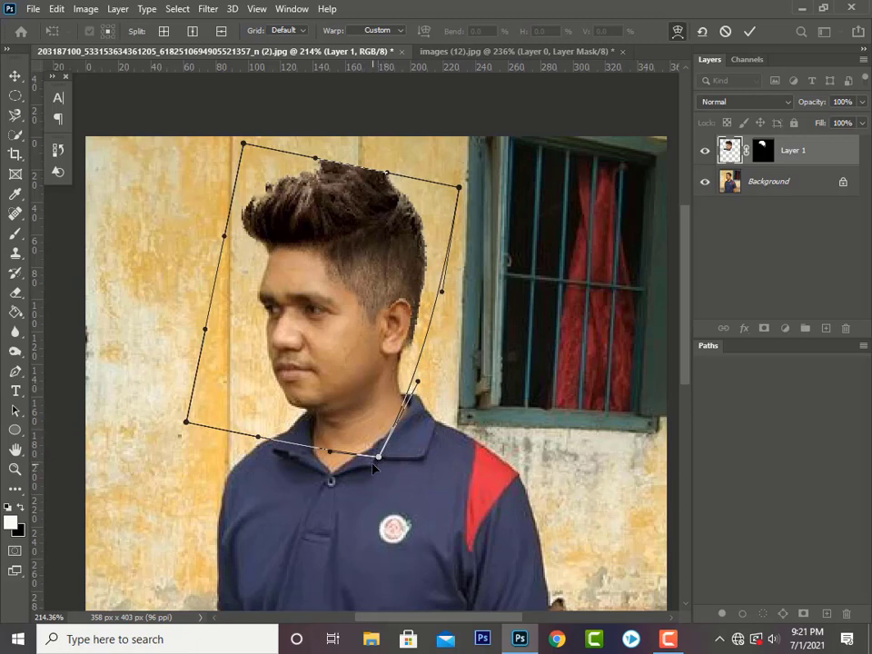
{"action": "left_click_drag", "start_coordinate": [380, 459], "coordinate": [381, 434]}
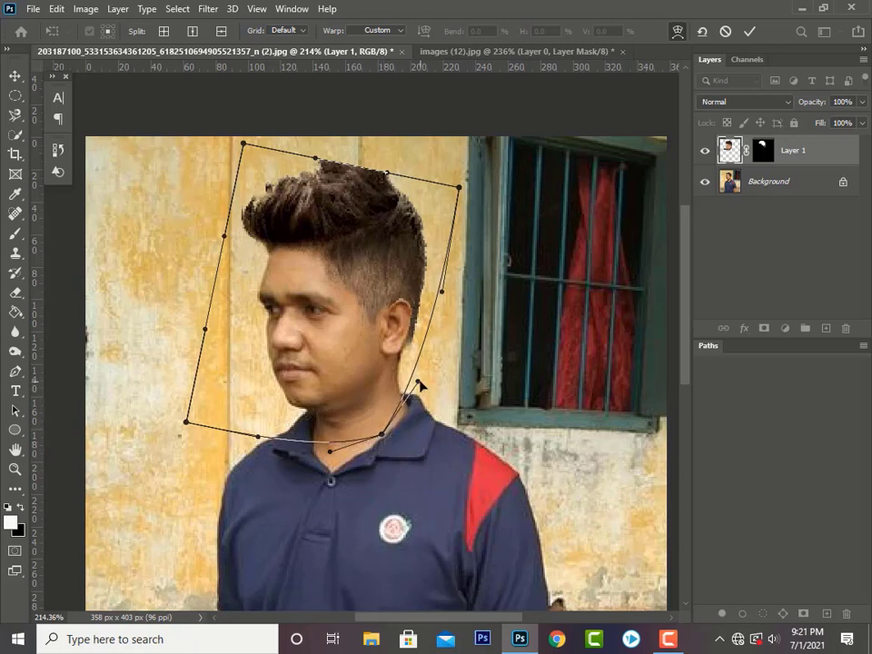
{"action": "left_click_drag", "start_coordinate": [417, 382], "coordinate": [406, 392]}
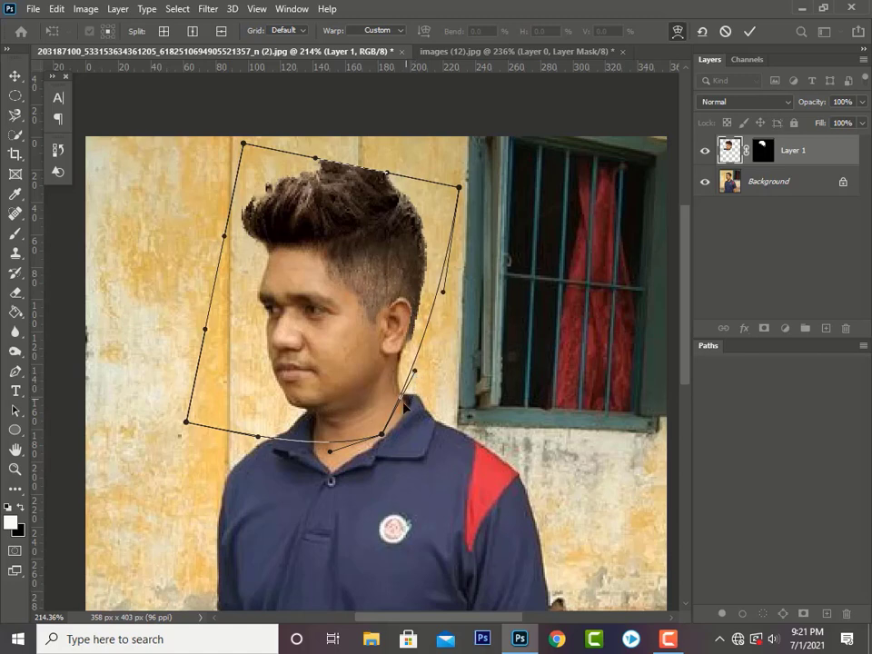
{"action": "mouse_move", "coordinate": [382, 439]}
{"action": "left_mouse_down"}
{"action": "mouse_move", "coordinate": [381, 428]}
{"action": "mouse_move", "coordinate": [366, 460]}
{"action": "mouse_move", "coordinate": [378, 437]}
{"action": "left_mouse_up"}
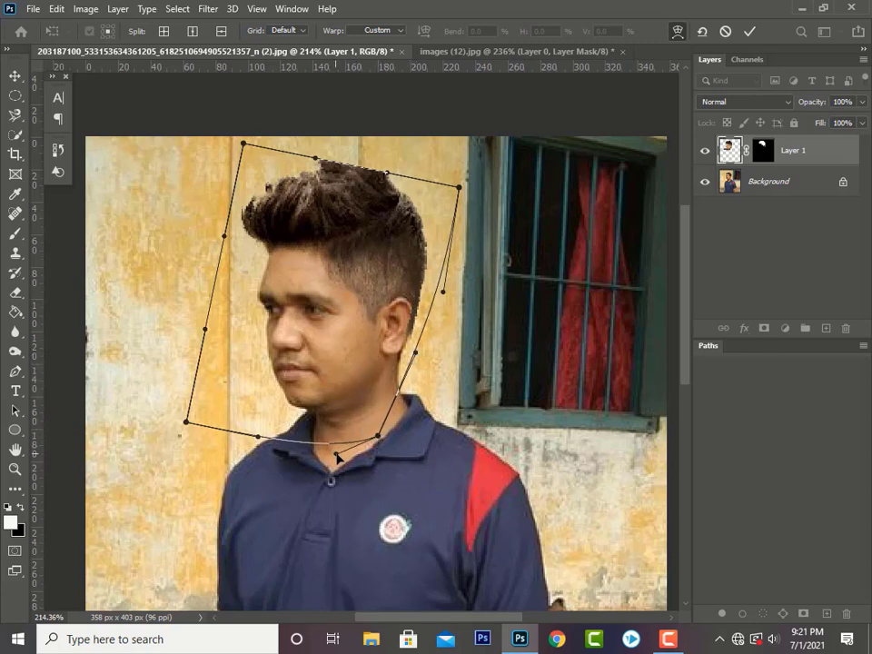
{"action": "left_click_drag", "start_coordinate": [379, 439], "coordinate": [371, 434]}
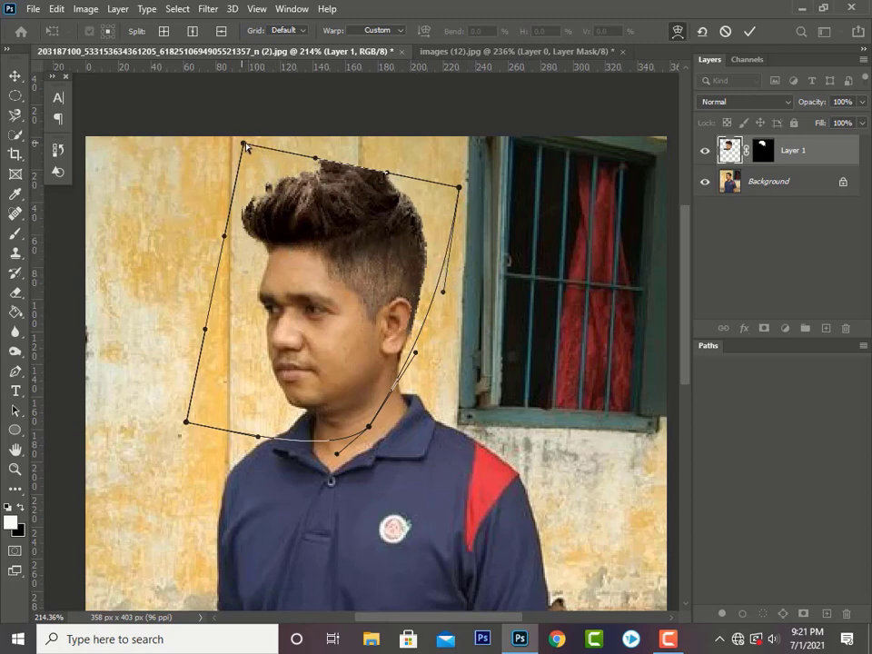
- Warp the mesh's upper front corner and its handles inward to pull the front of the hair back over the forehead
{"action": "left_click_drag", "start_coordinate": [244, 144], "coordinate": [264, 148]}
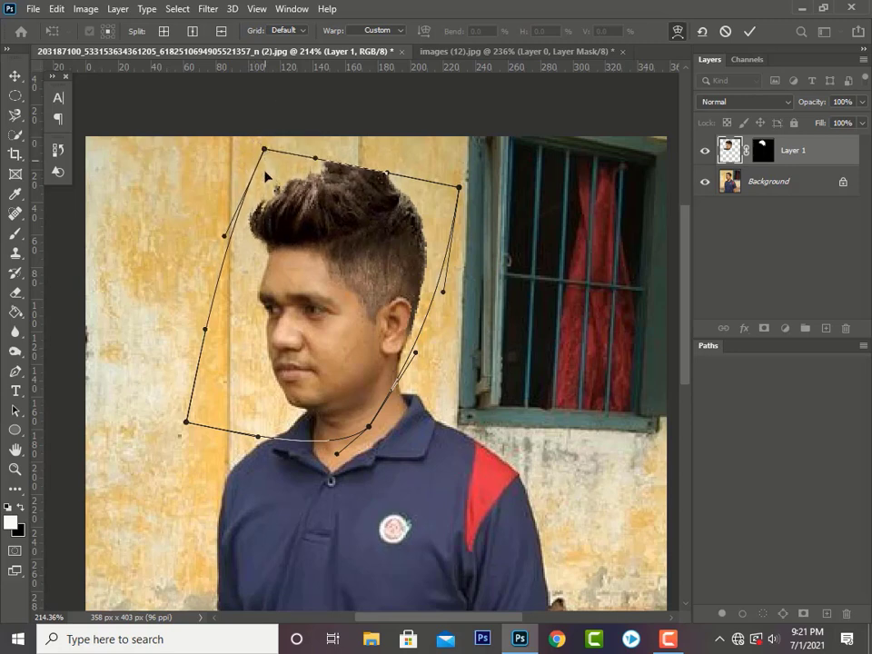
{"action": "left_click_drag", "start_coordinate": [224, 238], "coordinate": [221, 249]}
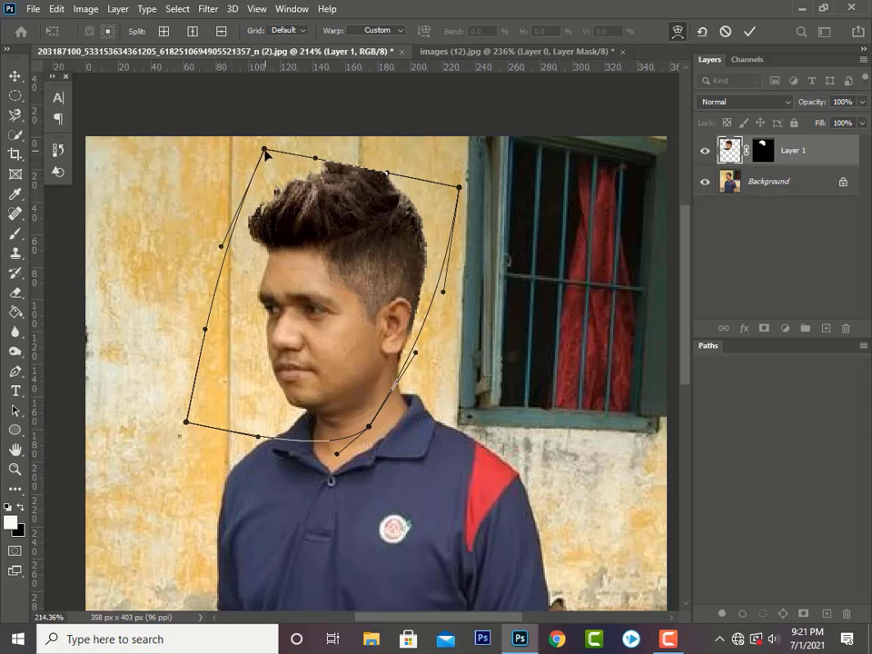
{"action": "mouse_move", "coordinate": [265, 149]}
{"action": "left_mouse_down"}
{"action": "mouse_move", "coordinate": [267, 121]}
{"action": "mouse_move", "coordinate": [272, 136]}
{"action": "left_mouse_up"}
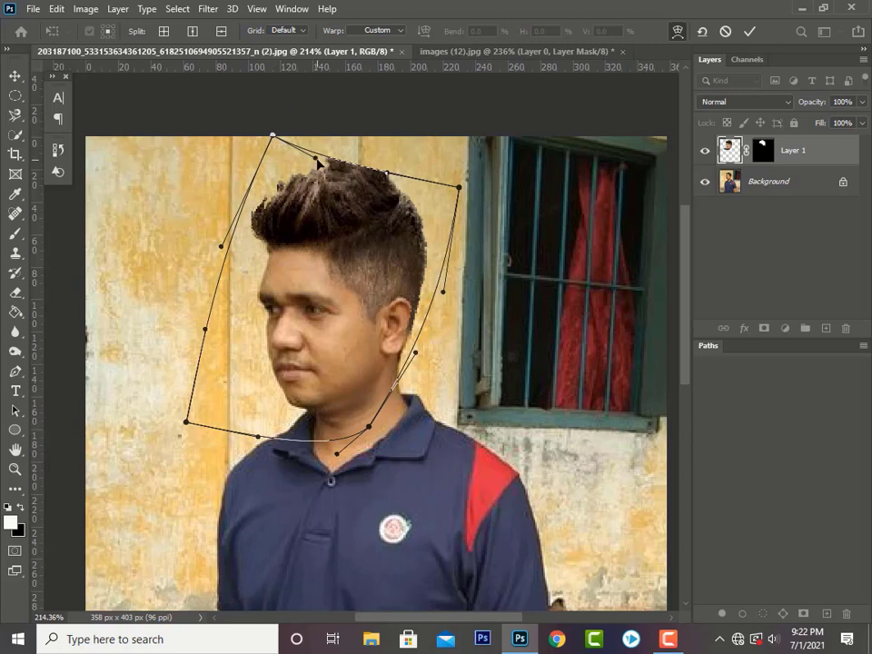
{"action": "left_click_drag", "start_coordinate": [316, 162], "coordinate": [317, 166]}
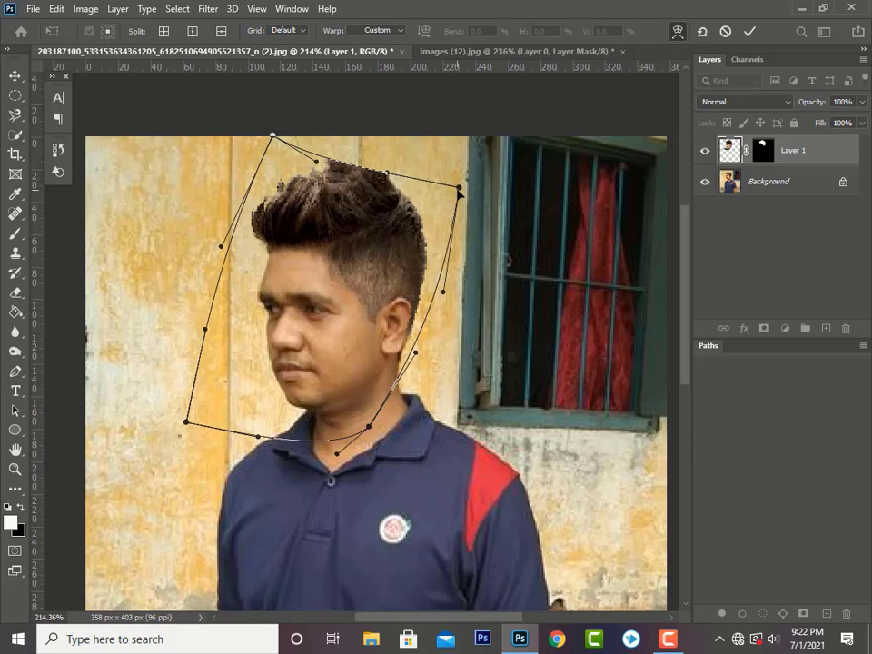
- Move the mesh's upper back corner inward and adjust the back edge's curve to slim the hair behind the head
{"action": "left_click_drag", "start_coordinate": [460, 189], "coordinate": [446, 193]}
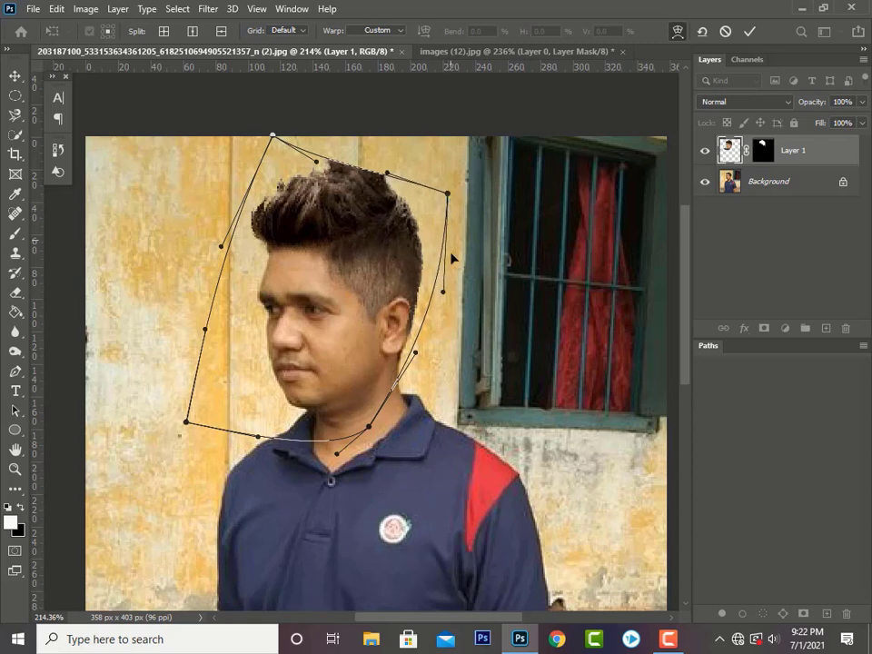
{"action": "mouse_move", "coordinate": [445, 295]}
{"action": "left_mouse_down"}
{"action": "mouse_move", "coordinate": [432, 291]}
{"action": "mouse_move", "coordinate": [437, 296]}
{"action": "mouse_move", "coordinate": [444, 281]}
{"action": "left_mouse_up"}
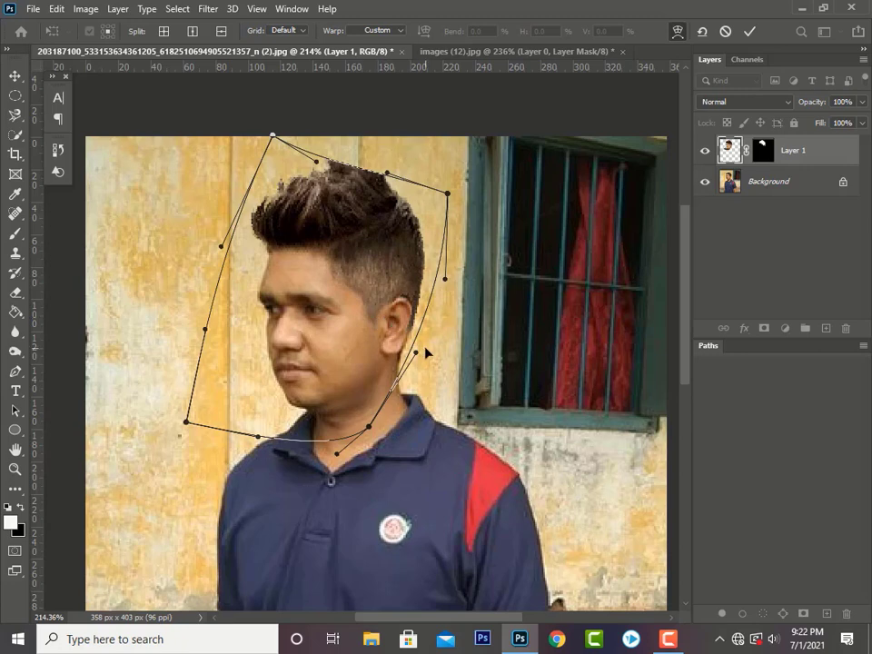
{"action": "left_click_drag", "start_coordinate": [415, 356], "coordinate": [412, 387]}
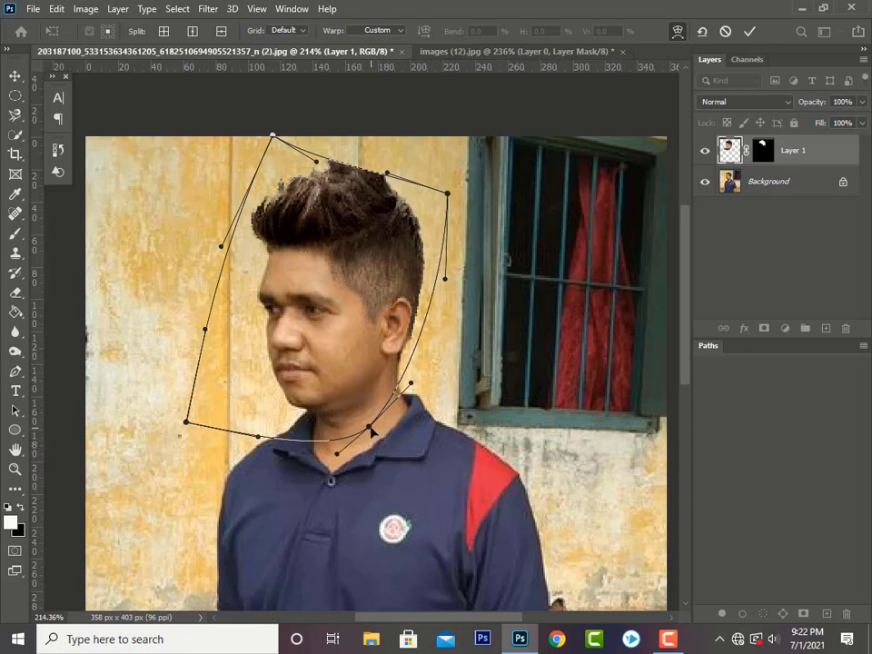
- Reshape the mesh around the neck by shifting the lower back corner inward and bending its handles to fit the nape hair
{"action": "left_click_drag", "start_coordinate": [372, 433], "coordinate": [354, 416]}
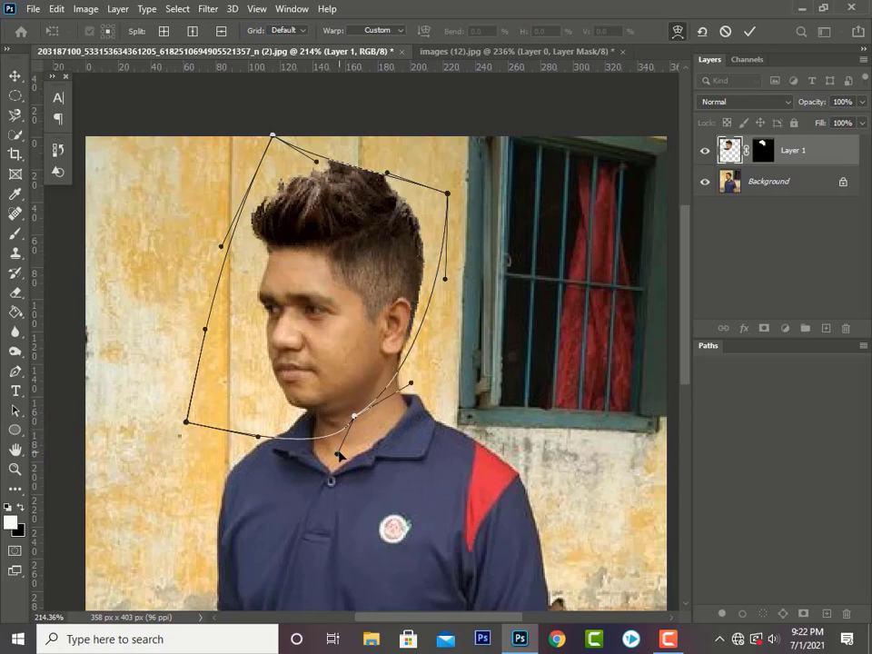
{"action": "left_click_drag", "start_coordinate": [338, 456], "coordinate": [369, 481]}
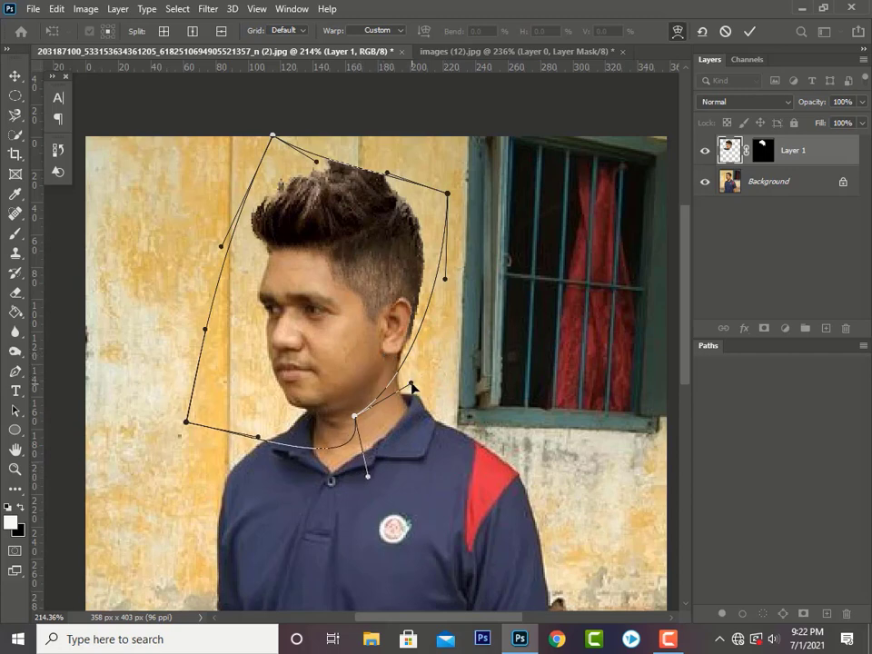
{"action": "left_click_drag", "start_coordinate": [410, 384], "coordinate": [406, 384]}
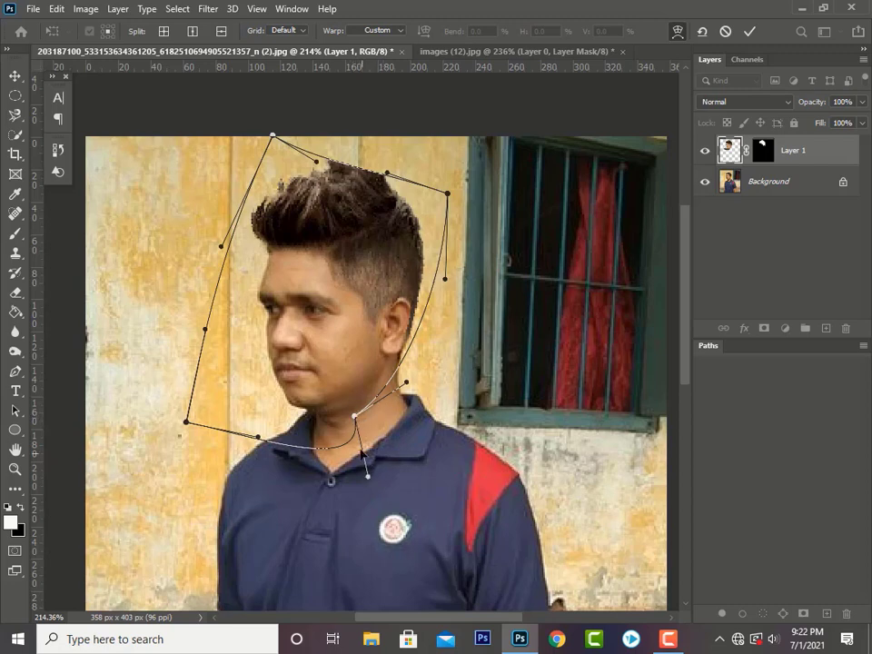
{"action": "mouse_move", "coordinate": [355, 417]}
{"action": "left_mouse_down"}
{"action": "mouse_move", "coordinate": [368, 379]}
{"action": "mouse_move", "coordinate": [355, 414]}
{"action": "left_mouse_up"}
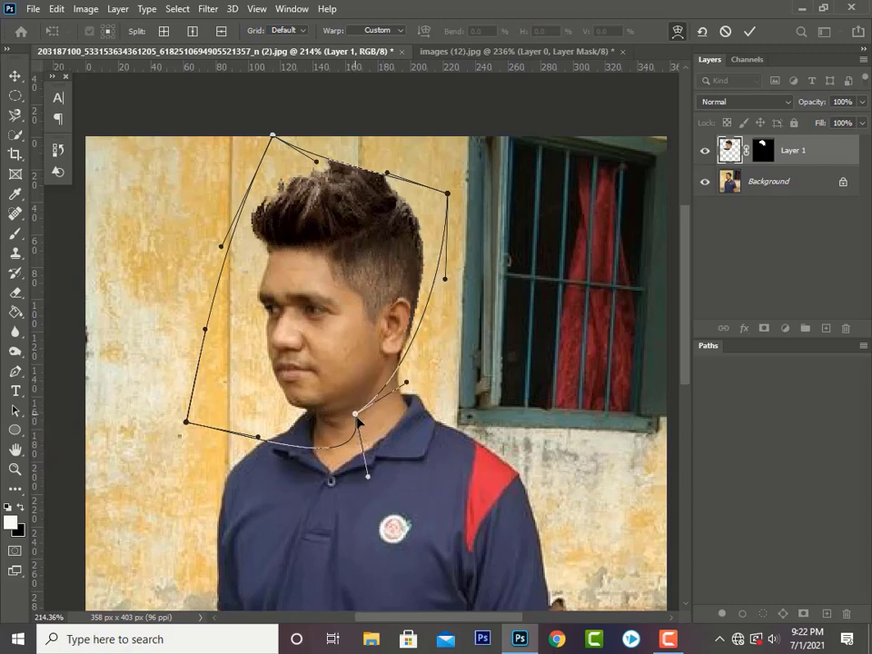
{"action": "left_click_drag", "start_coordinate": [369, 479], "coordinate": [346, 482]}
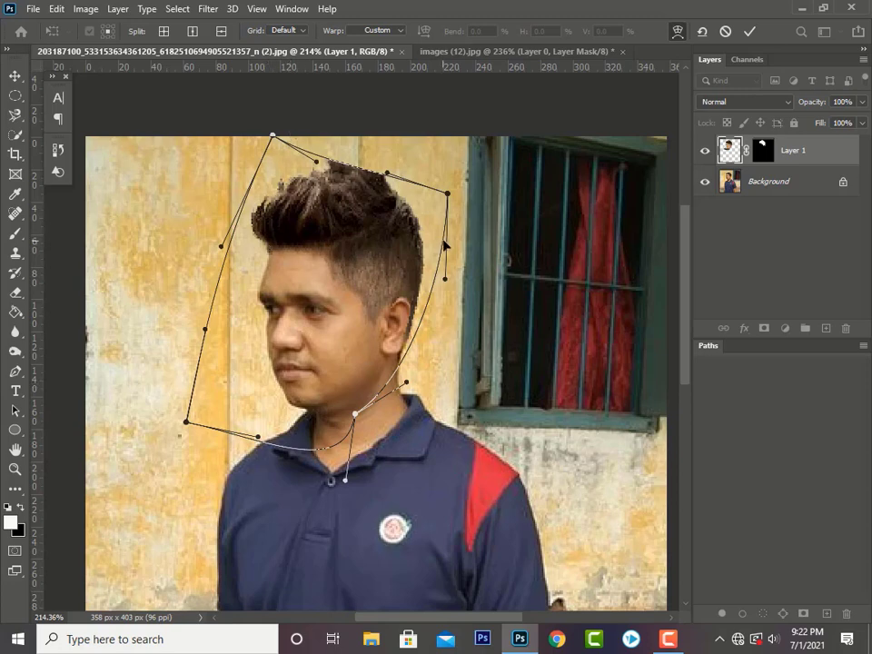
{"action": "left_click_drag", "start_coordinate": [445, 279], "coordinate": [438, 282]}
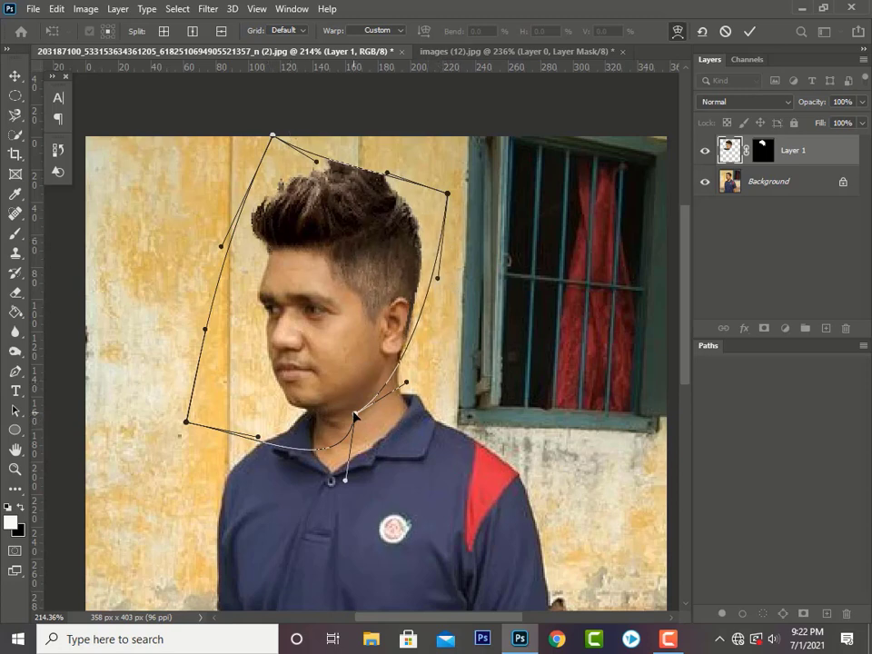
- Stretch the mesh's lower back corner down to the shirt collar, bow the lower edge outward and apply the warp
{"action": "left_click_drag", "start_coordinate": [354, 415], "coordinate": [374, 484]}
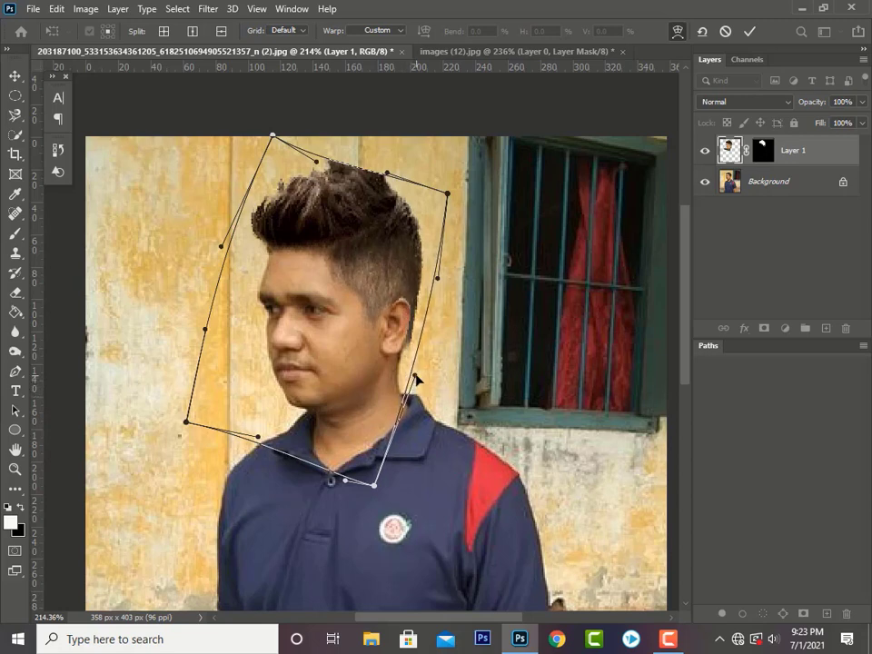
{"action": "left_click_drag", "start_coordinate": [376, 490], "coordinate": [374, 477]}
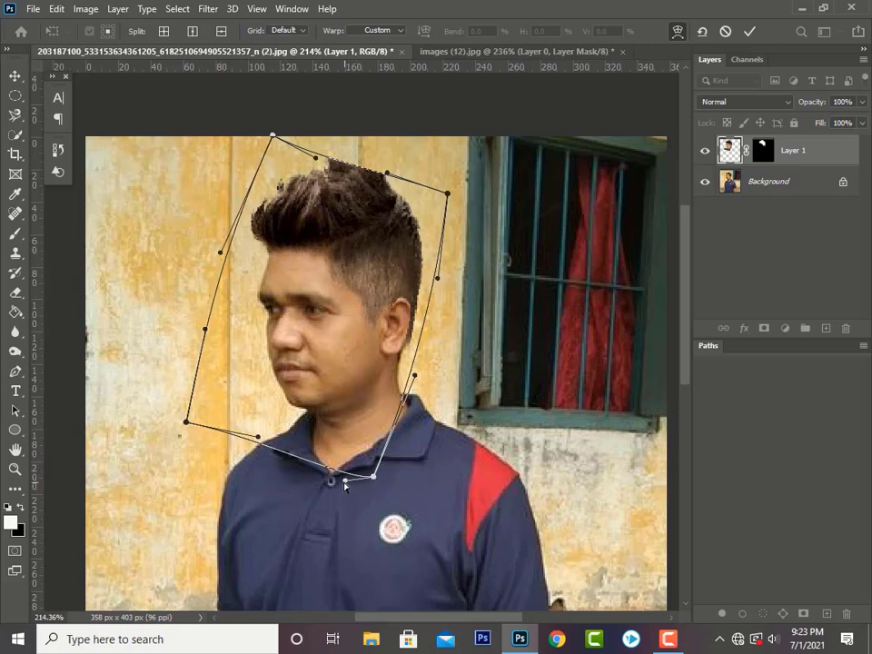
{"action": "left_click_drag", "start_coordinate": [344, 483], "coordinate": [279, 522]}
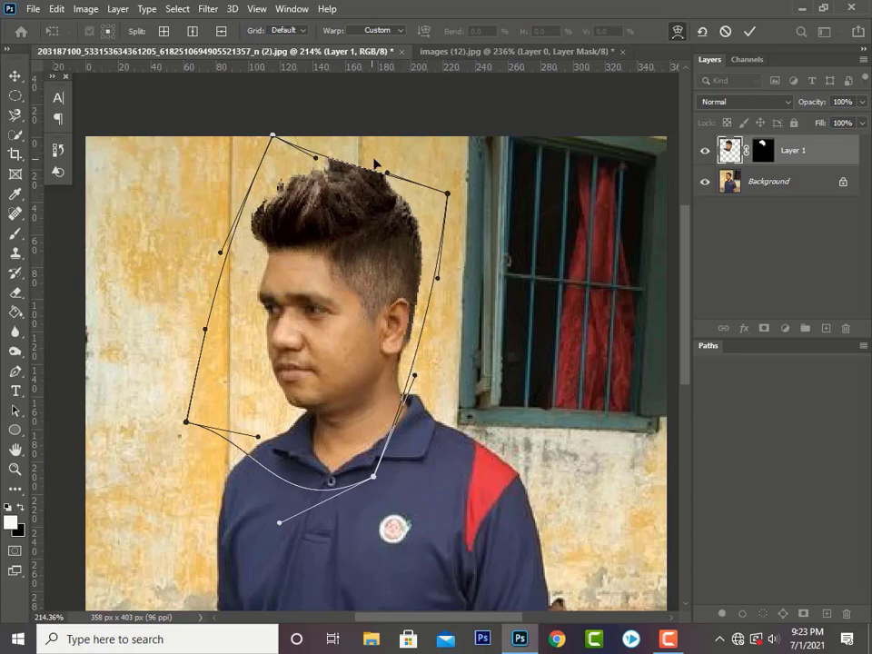
{"action": "left_click", "coordinate": [753, 32]}
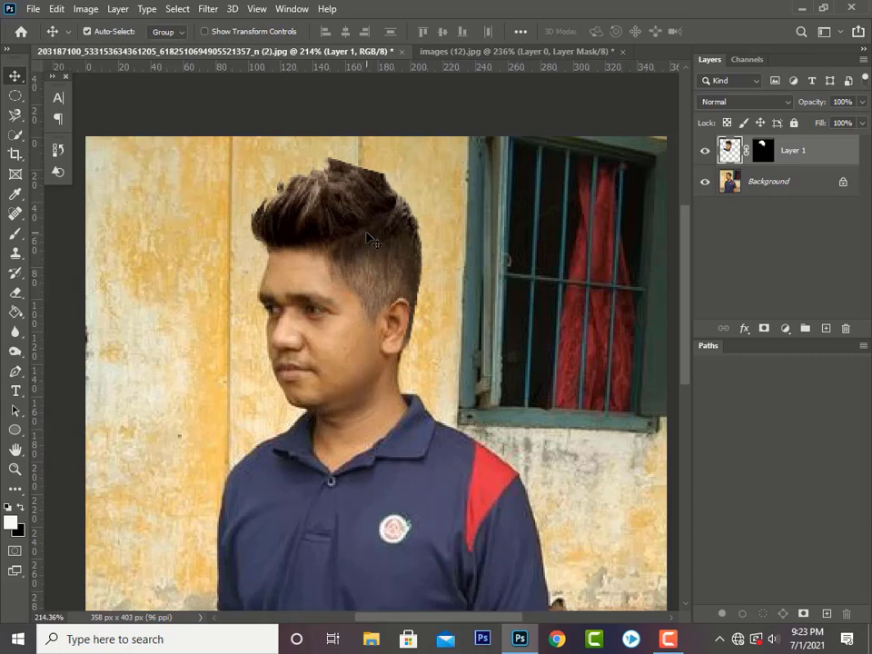
- Warp the hair layer once more, slightly adjusting the mesh's top edge and upper back corner, and apply it
{"action": "key", "text": "ctrl+t"}
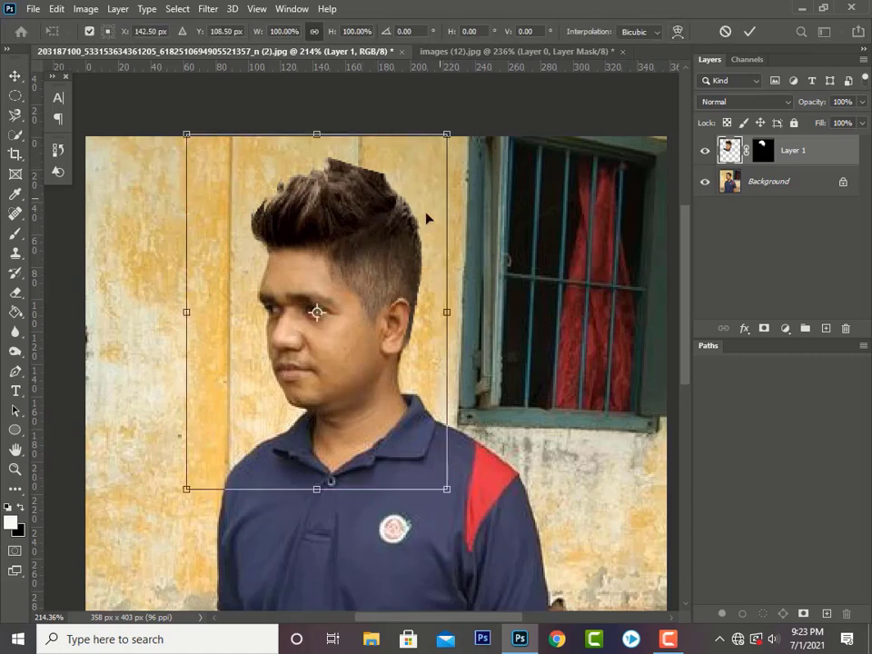
{"action": "right_click", "coordinate": [406, 243]}
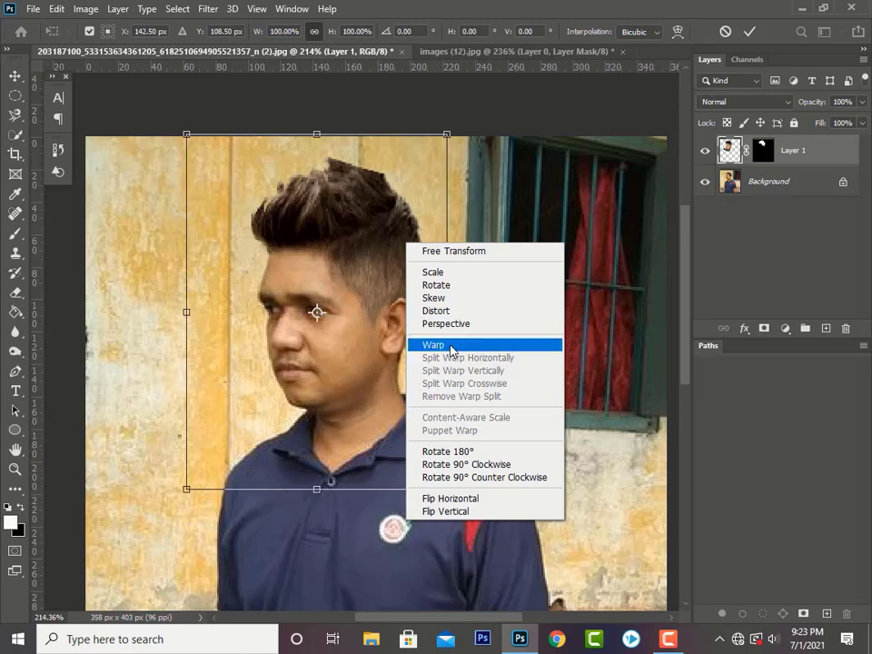
{"action": "left_click", "coordinate": [452, 347]}
{"action": "left_click_drag", "start_coordinate": [361, 136], "coordinate": [360, 140]}
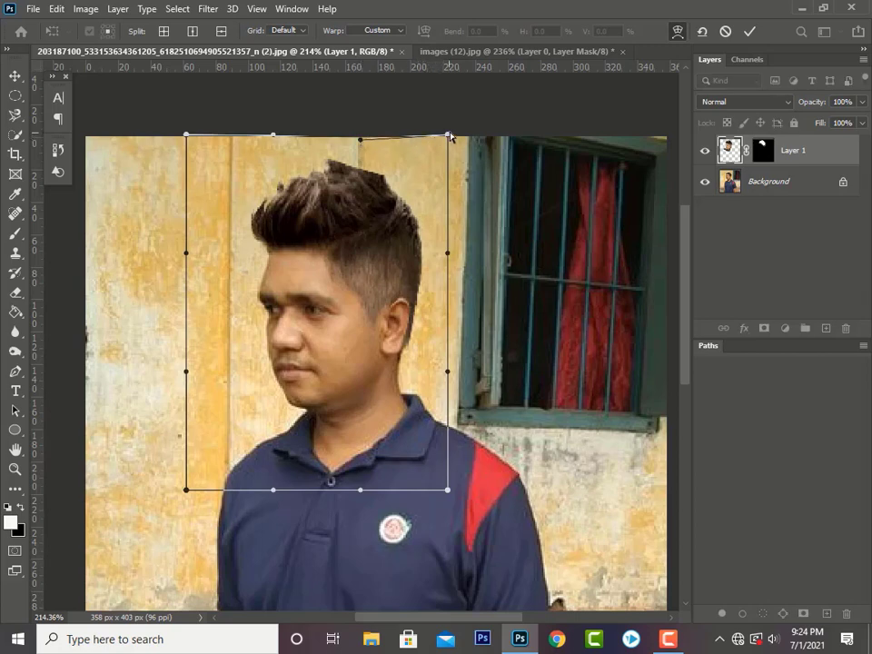
{"action": "left_click_drag", "start_coordinate": [448, 135], "coordinate": [444, 142]}
{"action": "left_click_drag", "start_coordinate": [447, 136], "coordinate": [449, 134]}
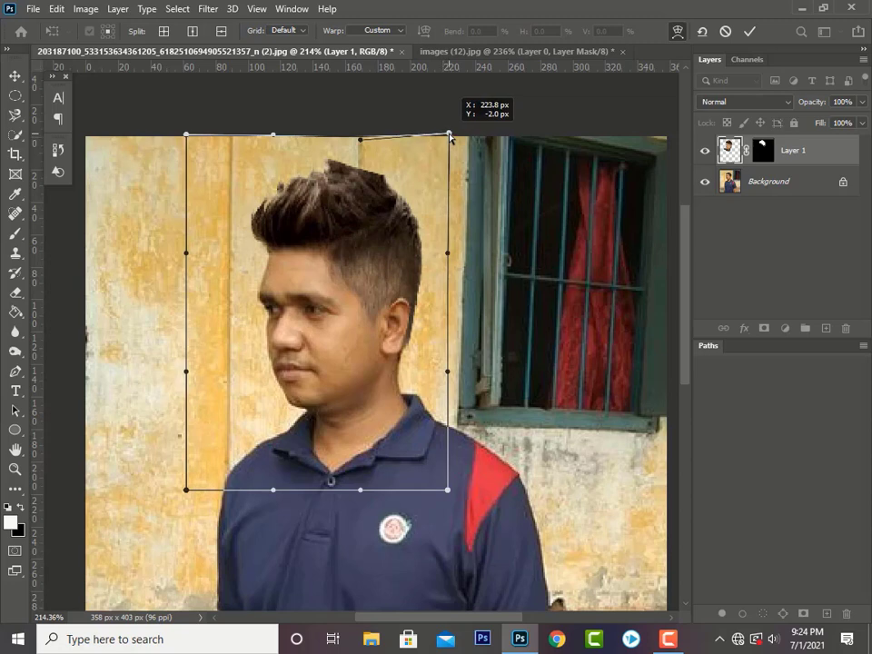
{"action": "key", "text": "Return"}
{"action": "key", "text": "ctrl+0"}
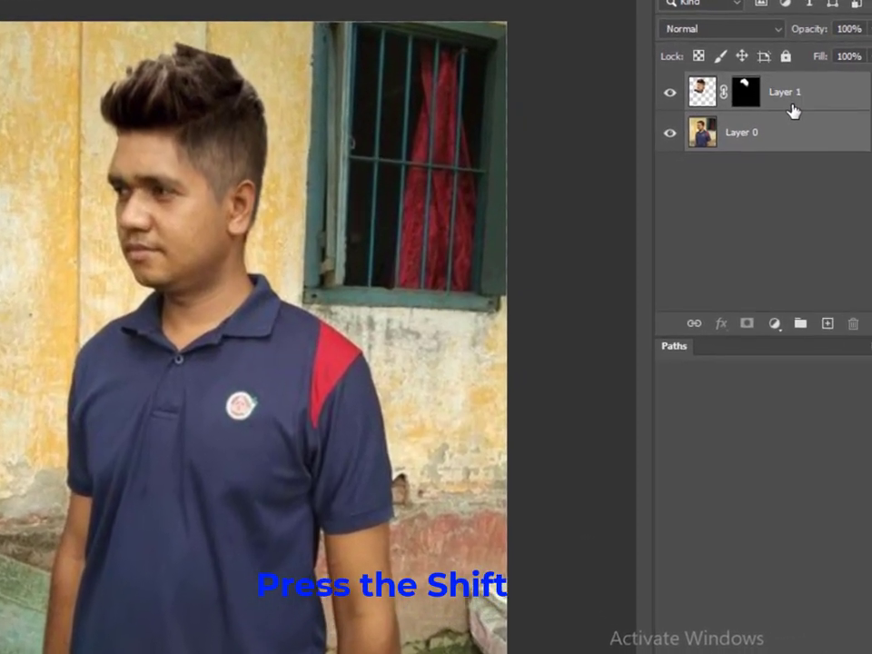
- Group the hair layer and the portrait layer, and convert the group to a Smart Object
{"action": "right_click", "coordinate": [805, 100]}
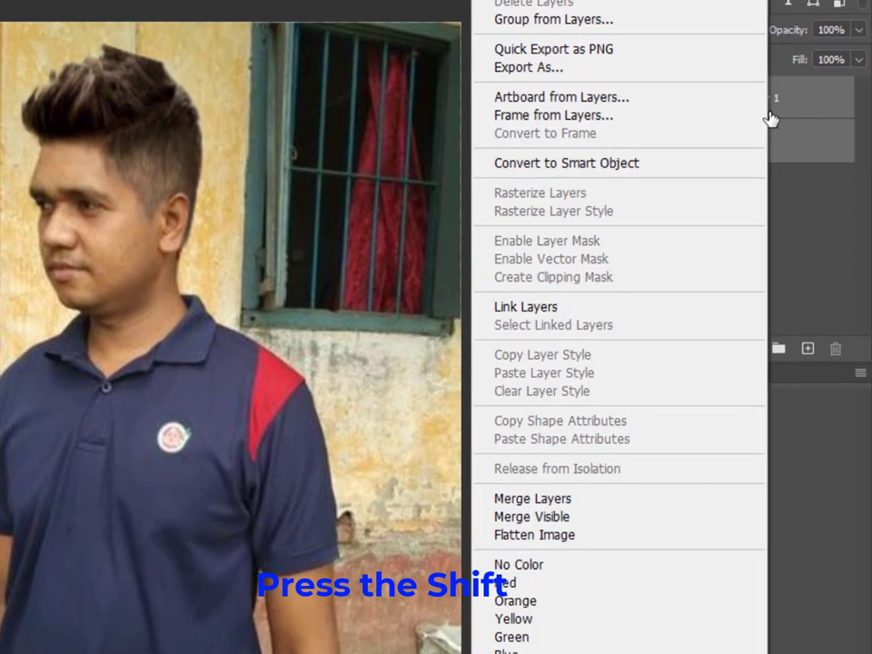
{"action": "left_click", "coordinate": [830, 212]}
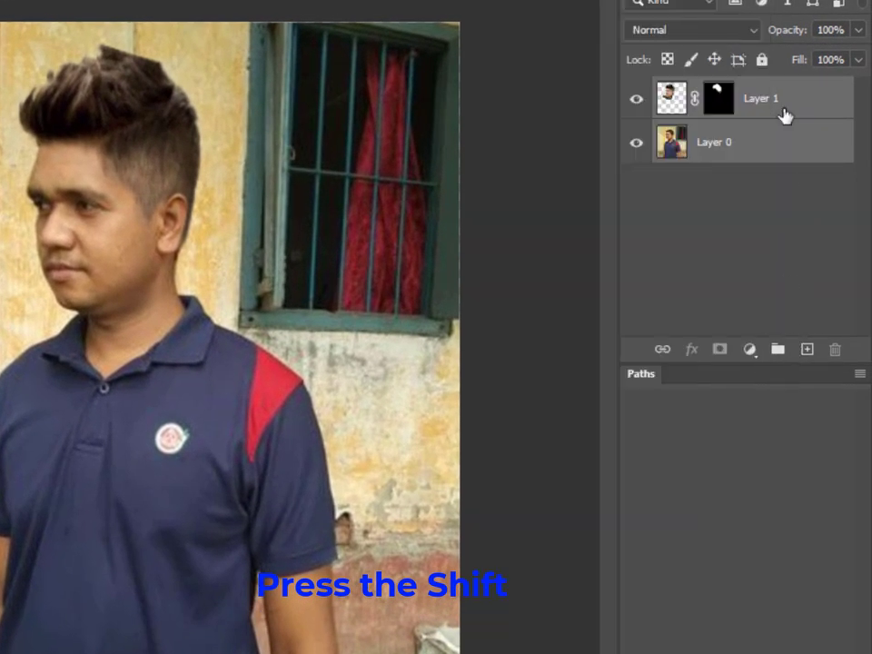
{"action": "left_click", "coordinate": [778, 350]}
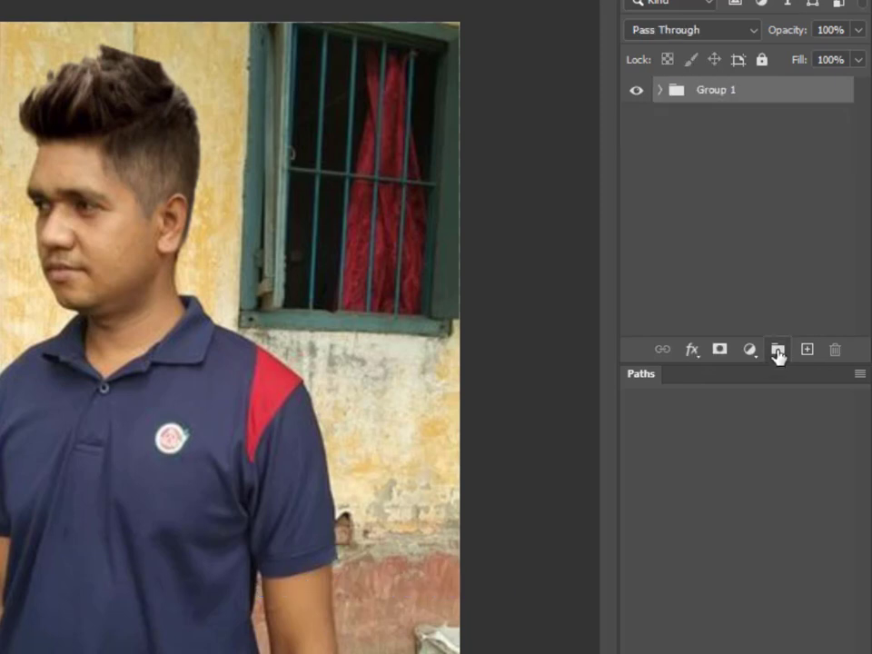
{"action": "right_click", "coordinate": [738, 91]}
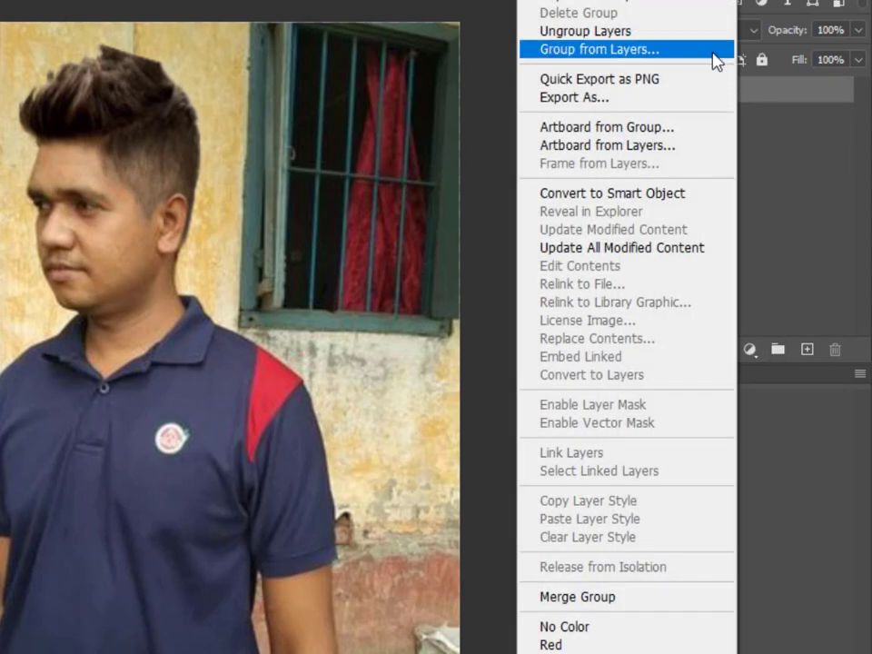
{"action": "left_click", "coordinate": [605, 196]}
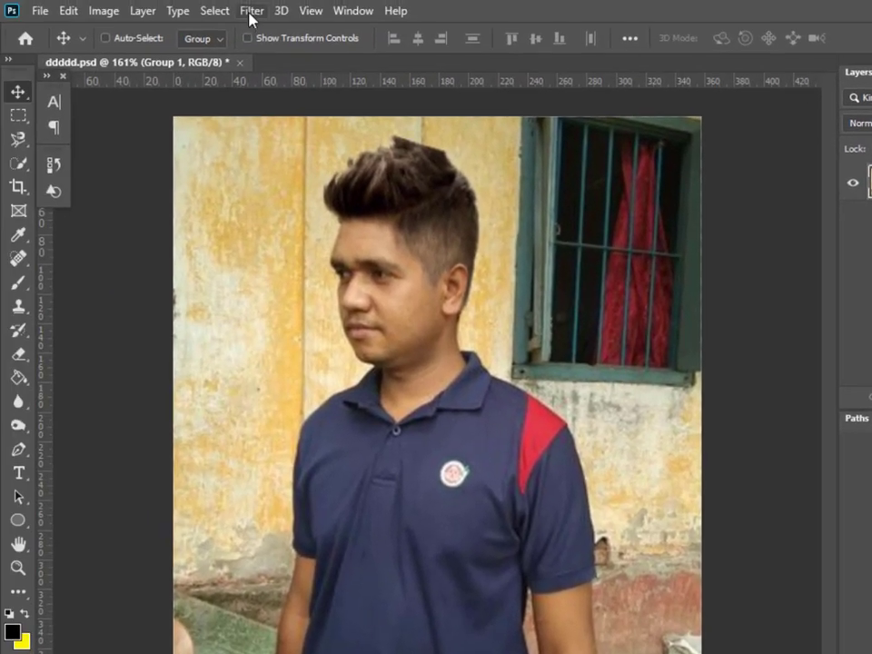
- Open the Camera Raw Filter on the Smart Object and set Exposure to +0.65, Vibrance to +51 and Shadows to -39
{"action": "left_click", "coordinate": [251, 13]}
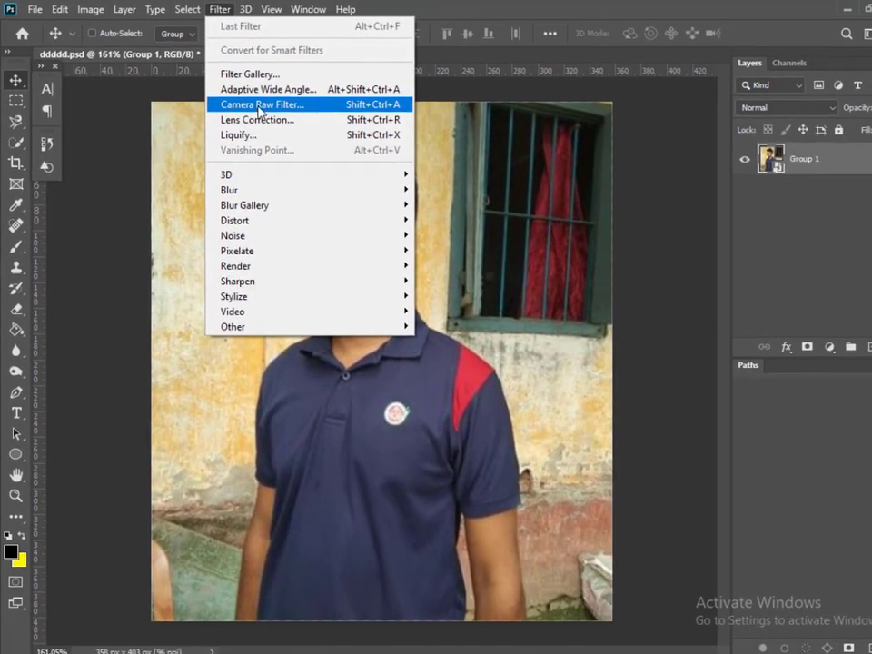
{"action": "left_click", "coordinate": [299, 119]}
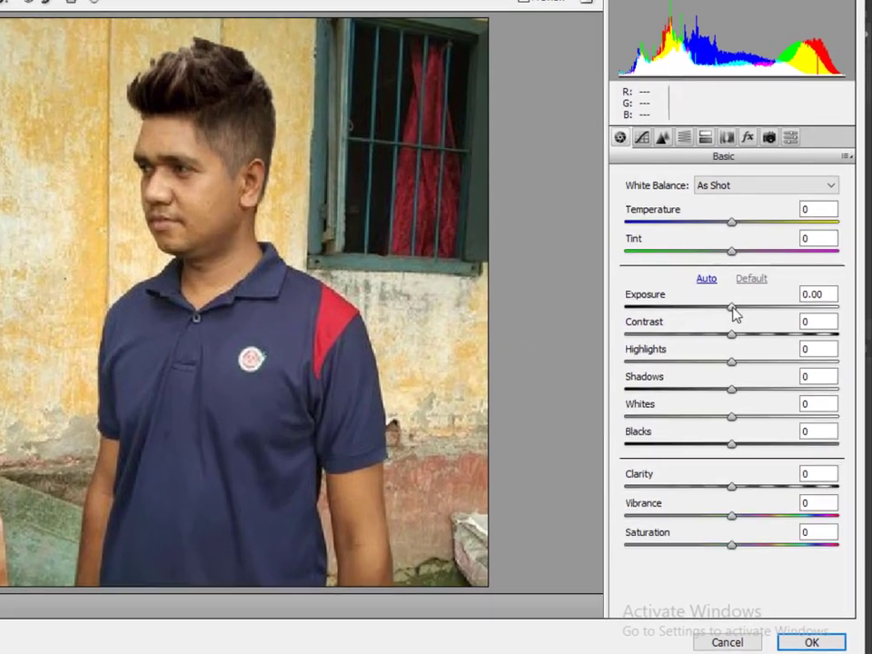
{"action": "left_click_drag", "start_coordinate": [750, 310], "coordinate": [737, 307]}
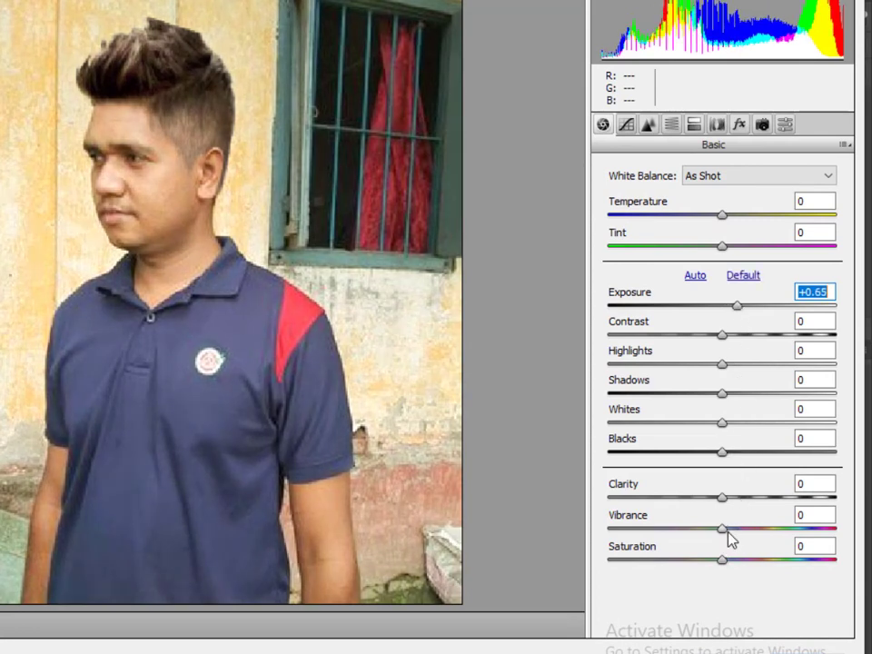
{"action": "left_click_drag", "start_coordinate": [729, 536], "coordinate": [786, 539]}
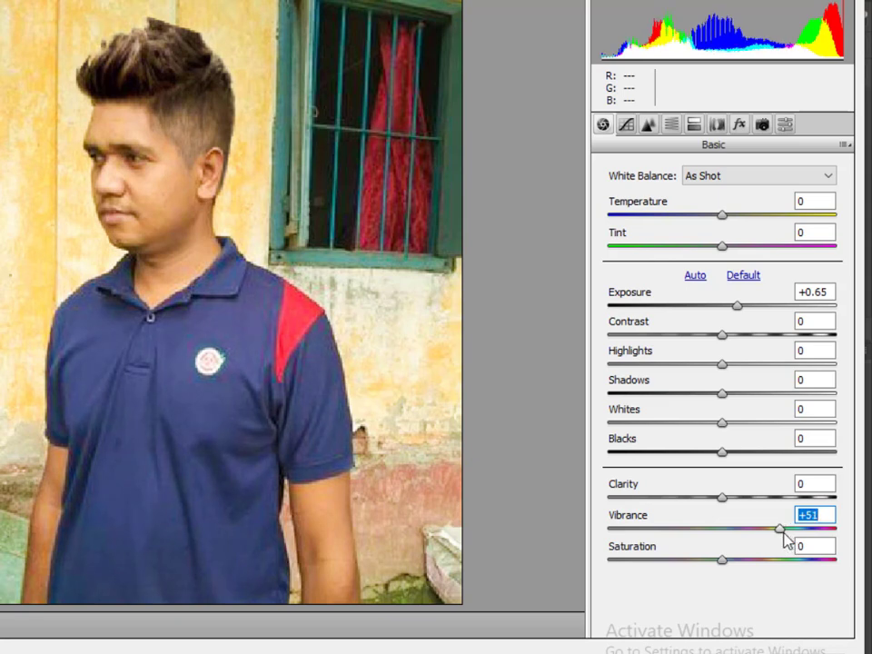
{"action": "left_click_drag", "start_coordinate": [723, 396], "coordinate": [681, 400]}
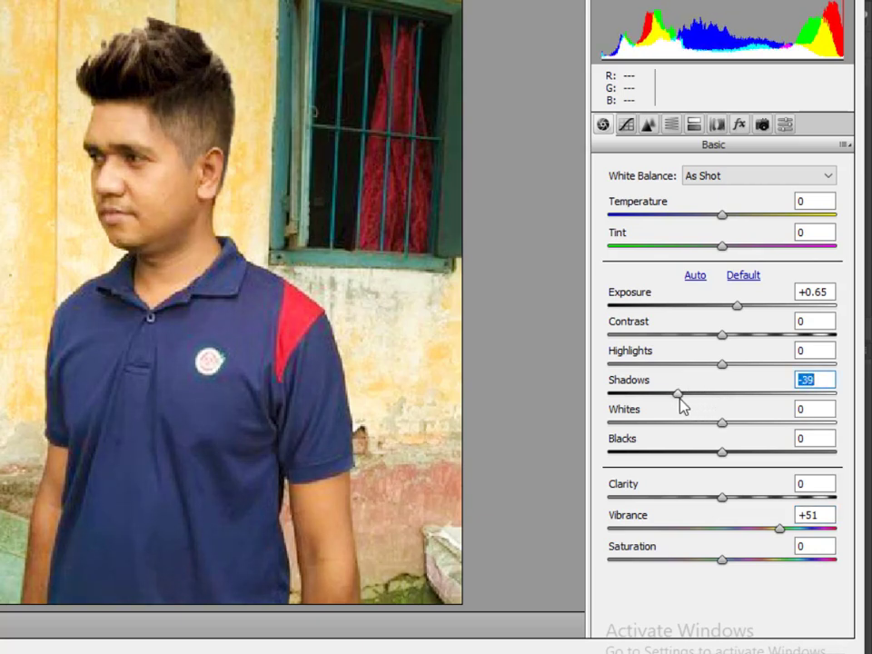
- Raise Exposure to +0.90 and Vibrance to +67, and lower Shadows to -63
{"action": "left_click_drag", "start_coordinate": [737, 308], "coordinate": [743, 310]}
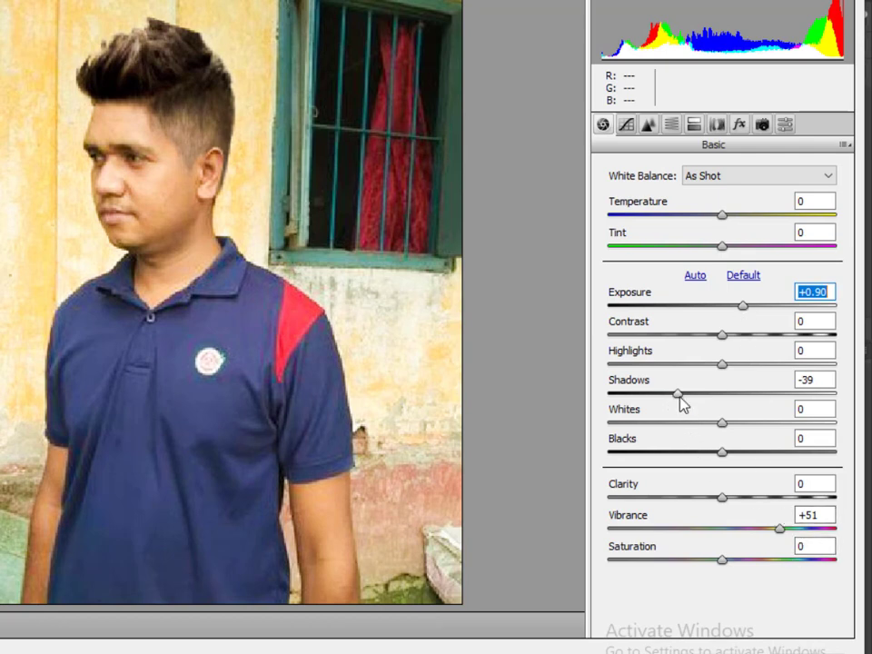
{"action": "left_click_drag", "start_coordinate": [679, 400], "coordinate": [670, 404]}
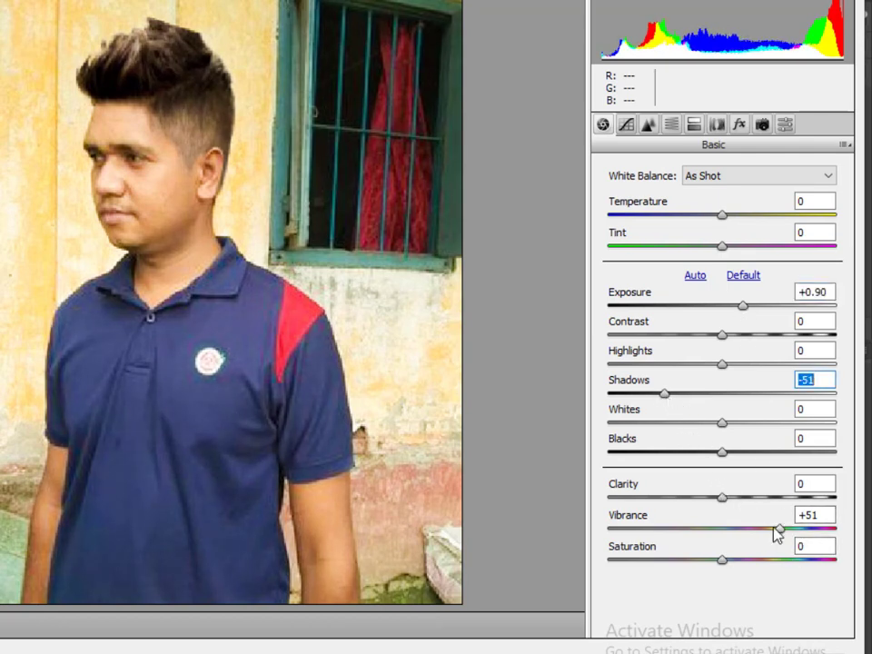
{"action": "left_click_drag", "start_coordinate": [781, 535], "coordinate": [799, 535]}
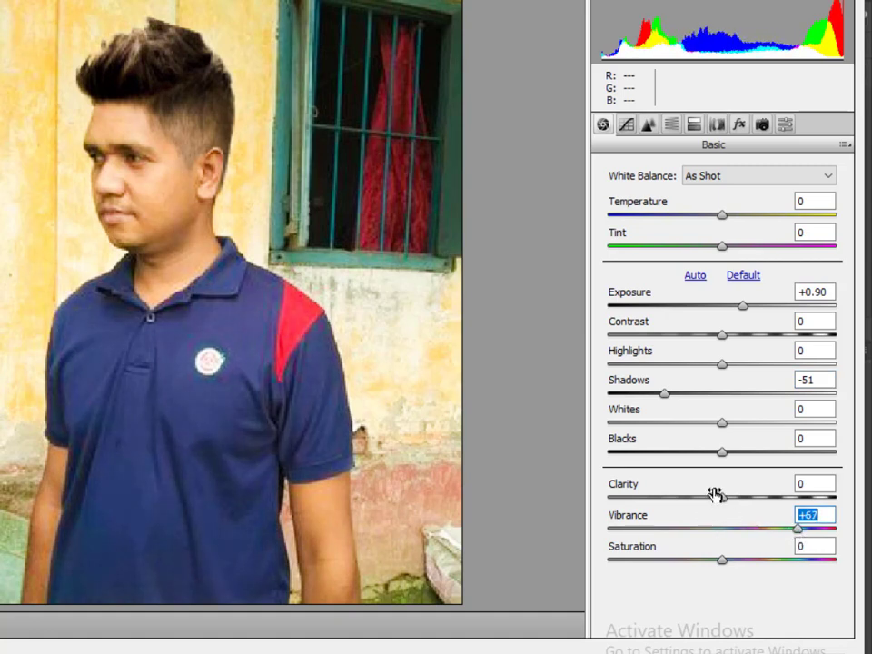
{"action": "left_click_drag", "start_coordinate": [669, 403], "coordinate": [650, 399]}
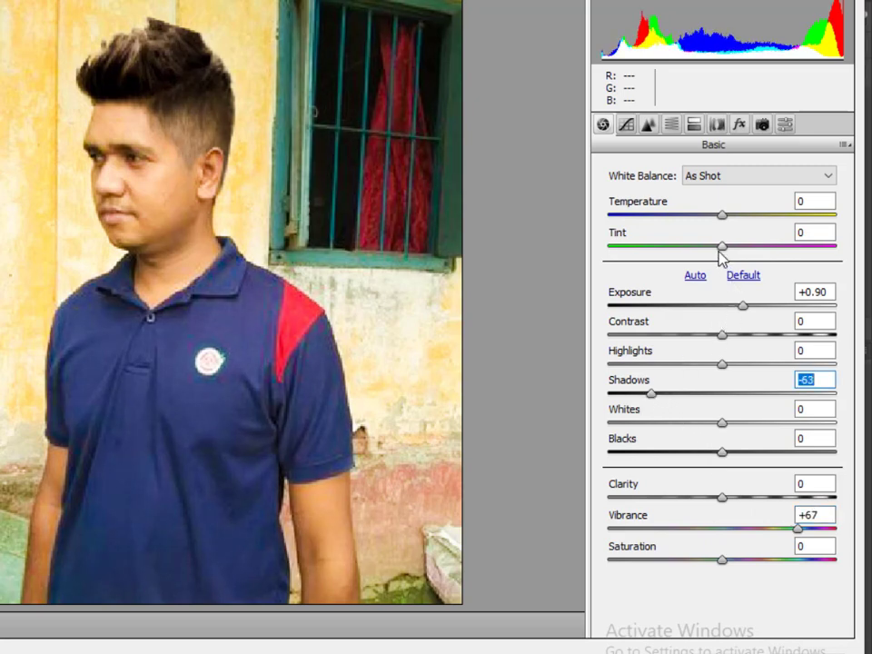
- Cool the white balance with Temperature -23 and Tint +7, and apply the Camera Raw Filter
{"action": "left_click_drag", "start_coordinate": [726, 221], "coordinate": [700, 212]}
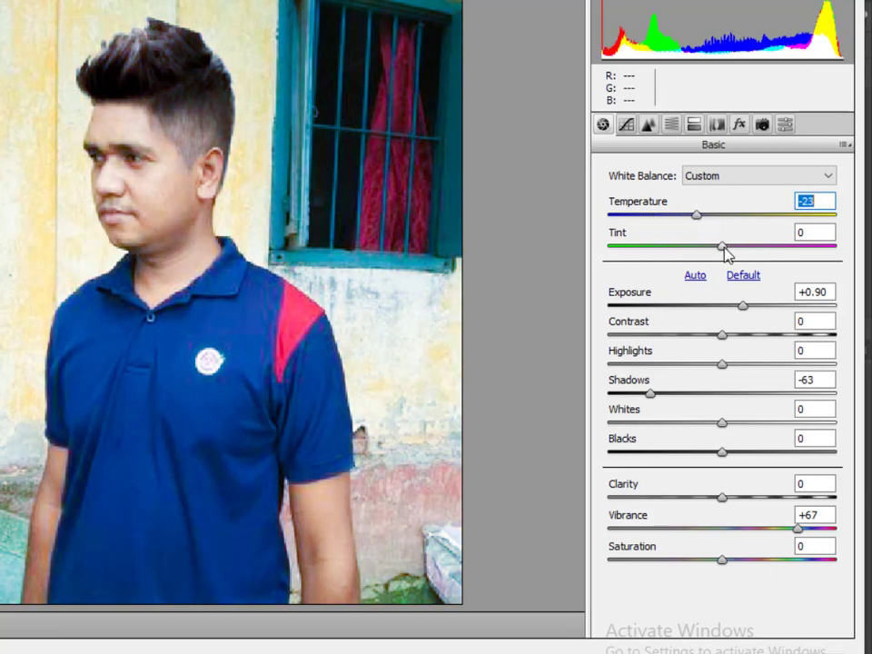
{"action": "mouse_move", "coordinate": [724, 247]}
{"action": "left_mouse_down"}
{"action": "mouse_move", "coordinate": [791, 246]}
{"action": "mouse_move", "coordinate": [688, 246]}
{"action": "mouse_move", "coordinate": [732, 248]}
{"action": "left_mouse_up"}
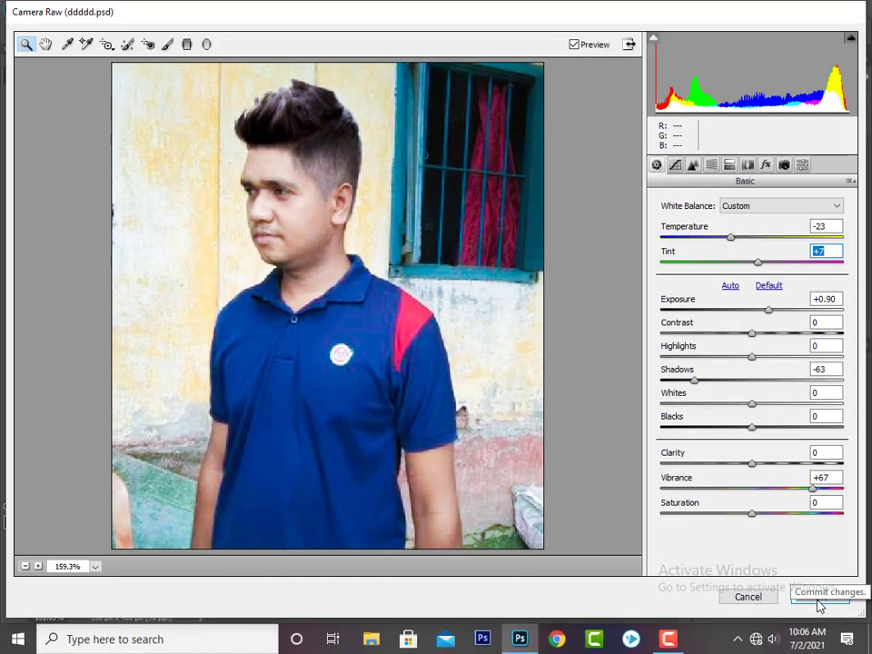
{"action": "left_click", "coordinate": [820, 597]}
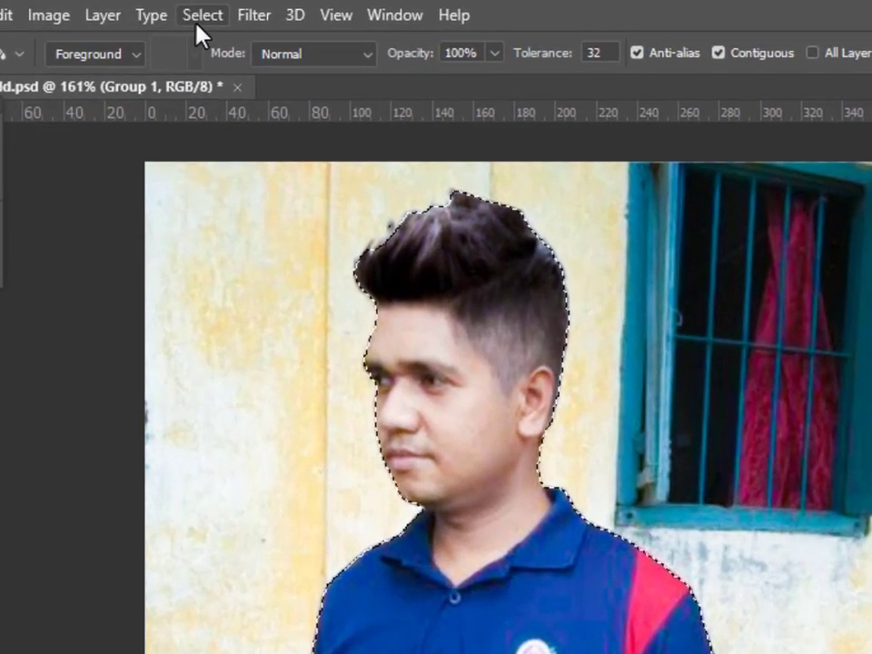
- Open Select and Mask for the selection around the man and set the view mode to Overlay
{"action": "left_click", "coordinate": [177, 8]}
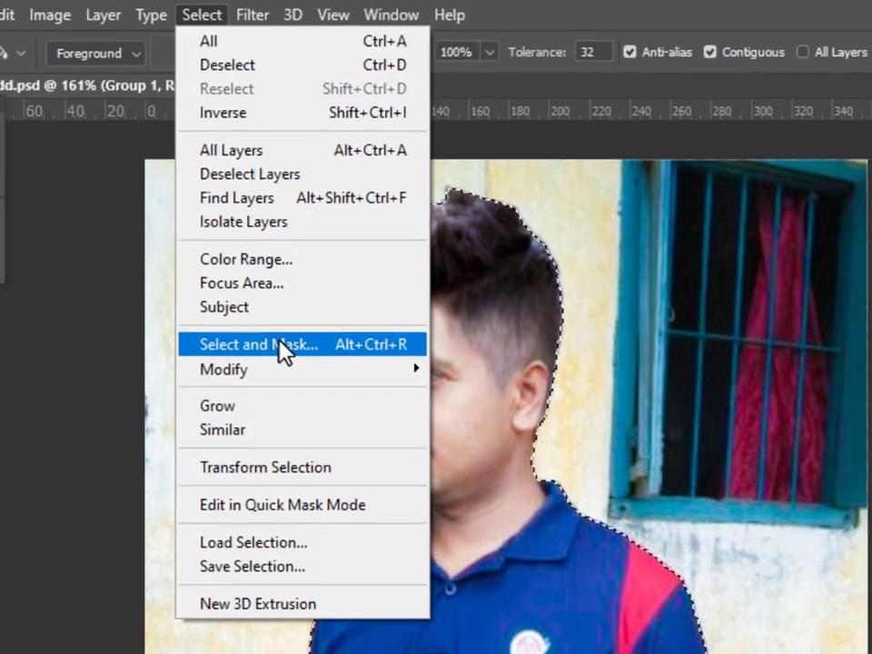
{"action": "left_click", "coordinate": [273, 349]}
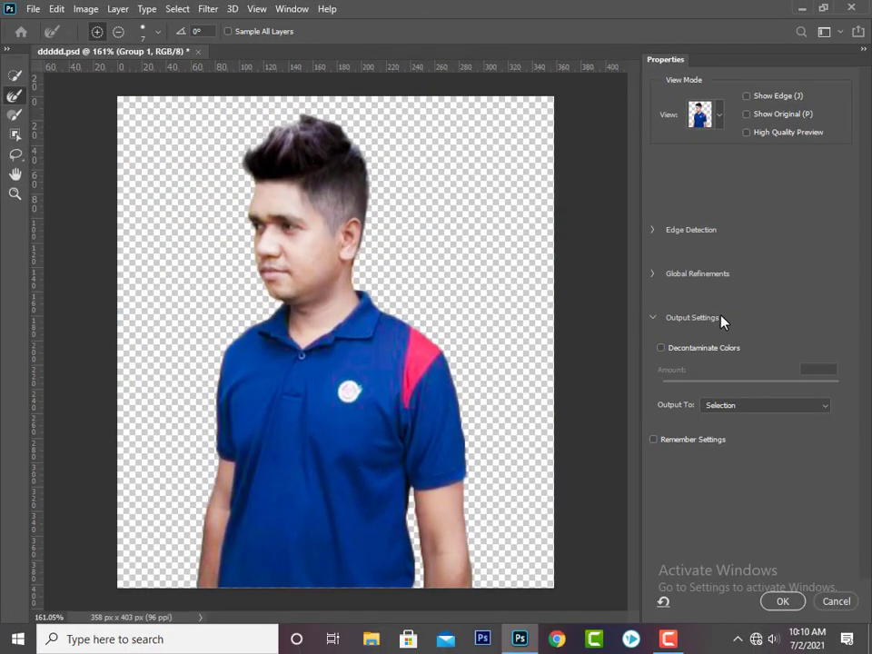
{"action": "left_click", "coordinate": [722, 115]}
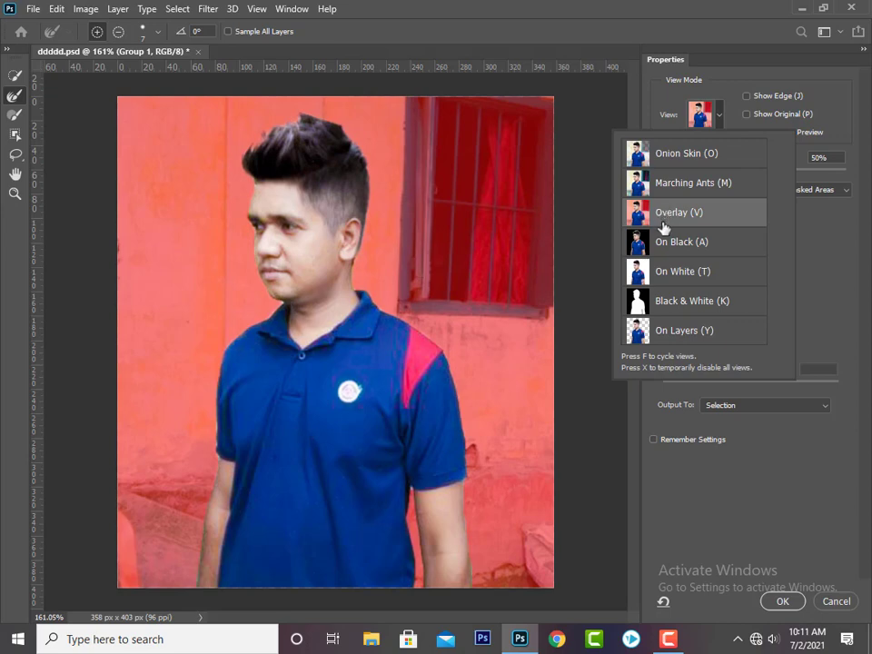
- Refine the selection's edge with brush strokes along the front, top and back of the hair
{"action": "scroll", "coordinate": [442, 292], "scroll_direction": "up", "scroll_amount": 4}
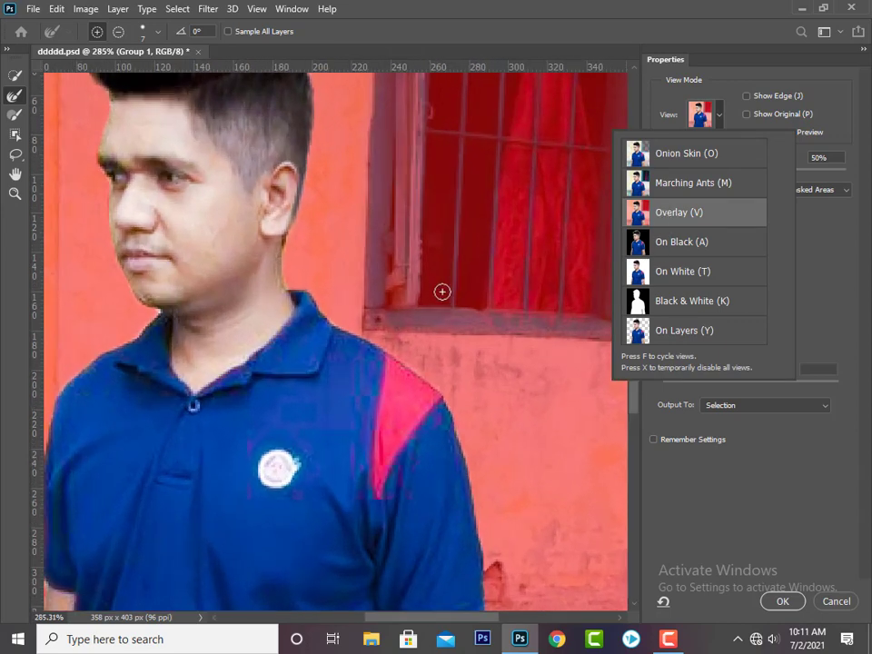
{"action": "scroll", "coordinate": [419, 306], "scroll_direction": "up", "scroll_amount": 2}
{"action": "left_click_drag", "start_coordinate": [419, 306], "coordinate": [441, 395]}
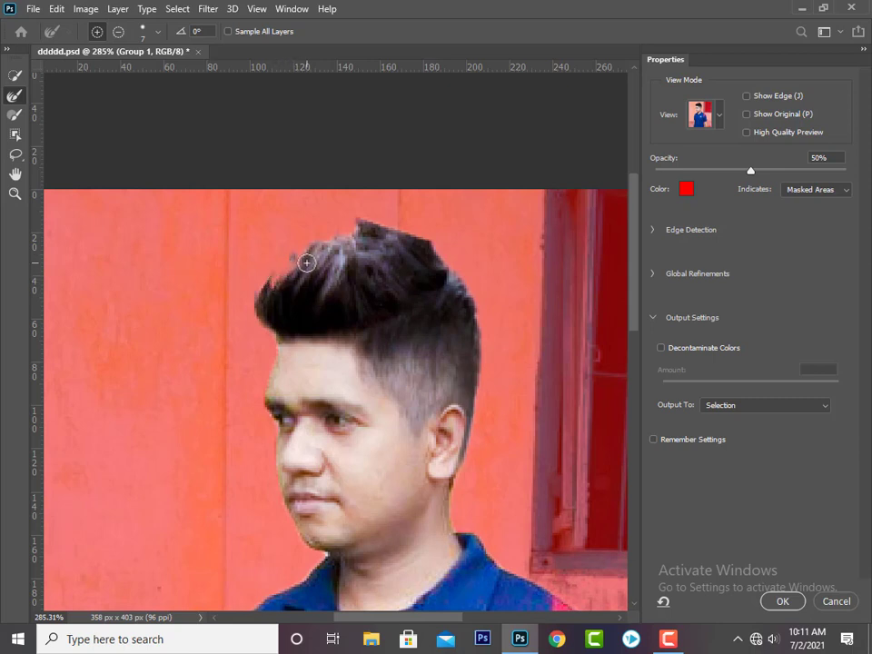
{"action": "mouse_move", "coordinate": [301, 257]}
{"action": "left_mouse_down"}
{"action": "mouse_move", "coordinate": [307, 247]}
{"action": "mouse_move", "coordinate": [338, 243]}
{"action": "left_mouse_up"}
{"action": "left_click_drag", "start_coordinate": [456, 271], "coordinate": [465, 288]}
{"action": "left_click_drag", "start_coordinate": [476, 375], "coordinate": [475, 345]}
{"action": "scroll", "coordinate": [498, 458], "scroll_direction": "down", "scroll_amount": 2}
{"action": "scroll", "coordinate": [498, 459], "scroll_direction": "down", "scroll_amount": 1}
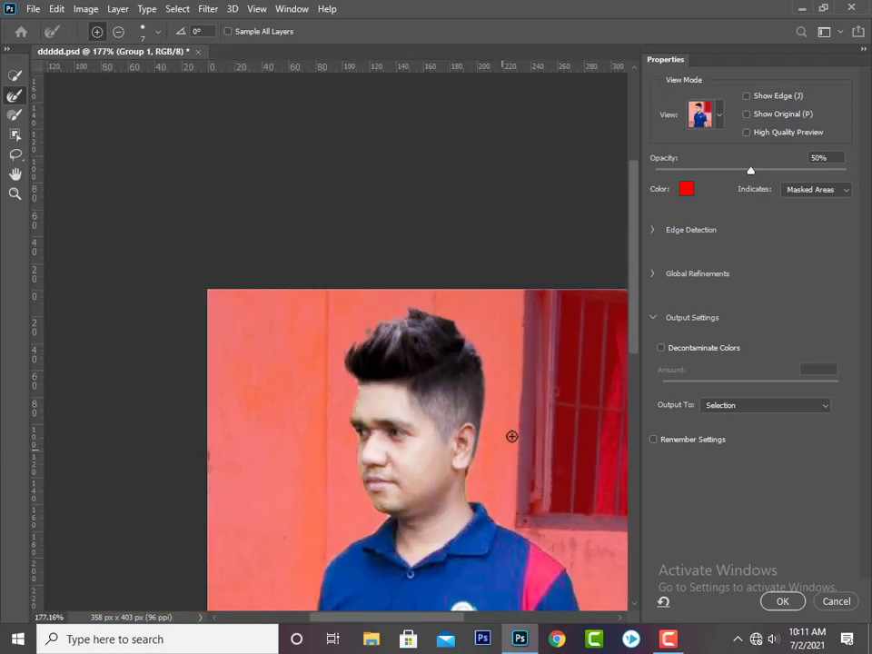
- Switch the mask preview to On Layers and bring the whole cut-out figure into view
{"action": "left_click", "coordinate": [720, 116]}
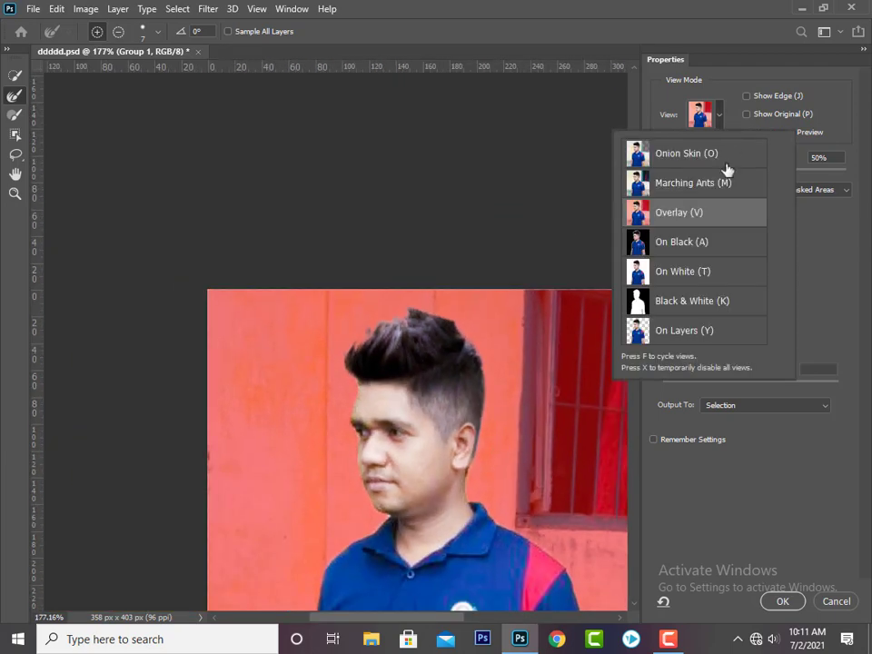
{"action": "left_click", "coordinate": [674, 331]}
{"action": "key", "text": "ctrl+0"}
{"action": "key", "text": "ctrl+plus"}
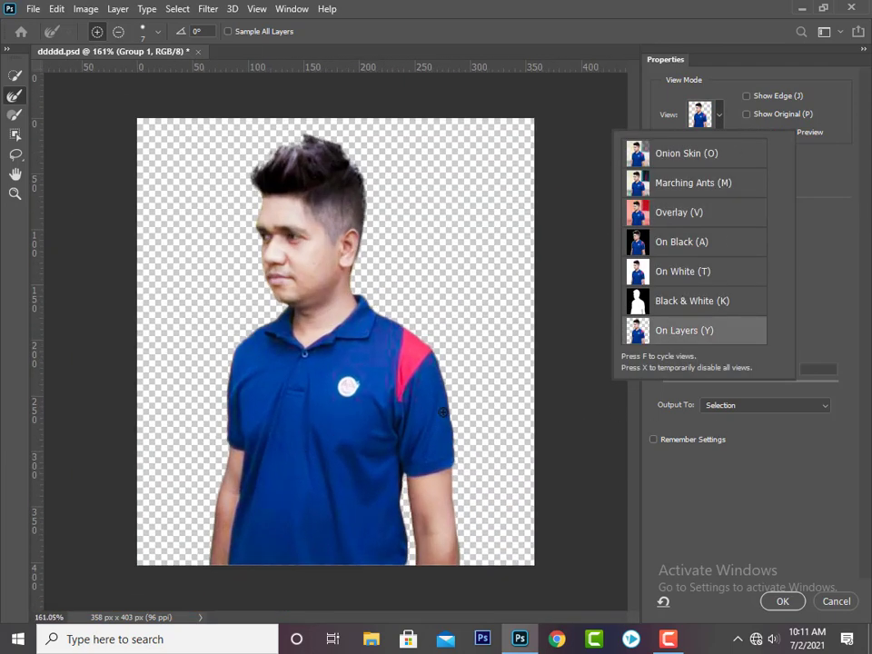
{"action": "left_click", "coordinate": [721, 120]}
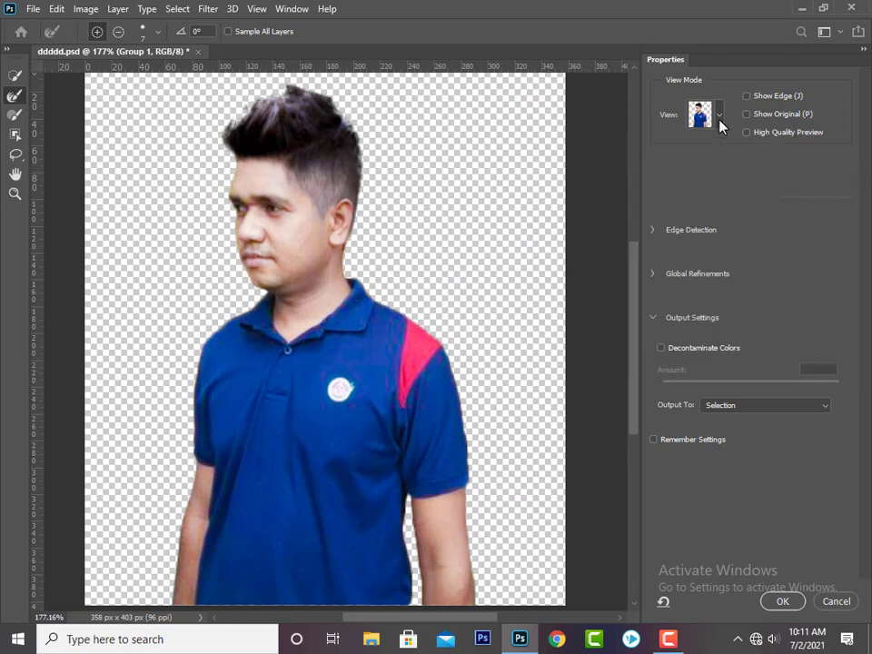
- Set the selection edge's Smooth to 2 and output the refined selection to a New Layer
{"action": "left_click", "coordinate": [655, 275]}
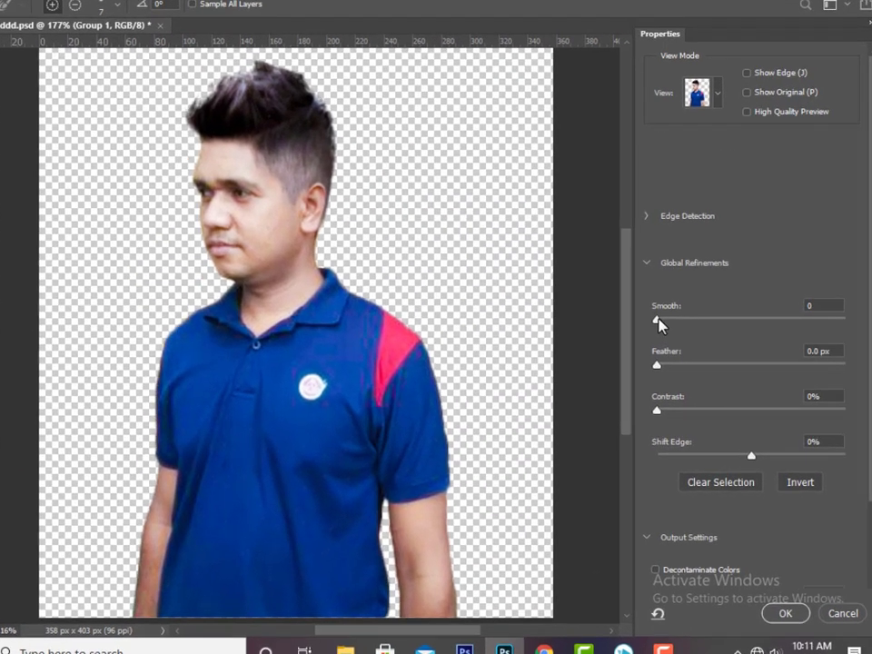
{"action": "left_click_drag", "start_coordinate": [662, 326], "coordinate": [664, 326]}
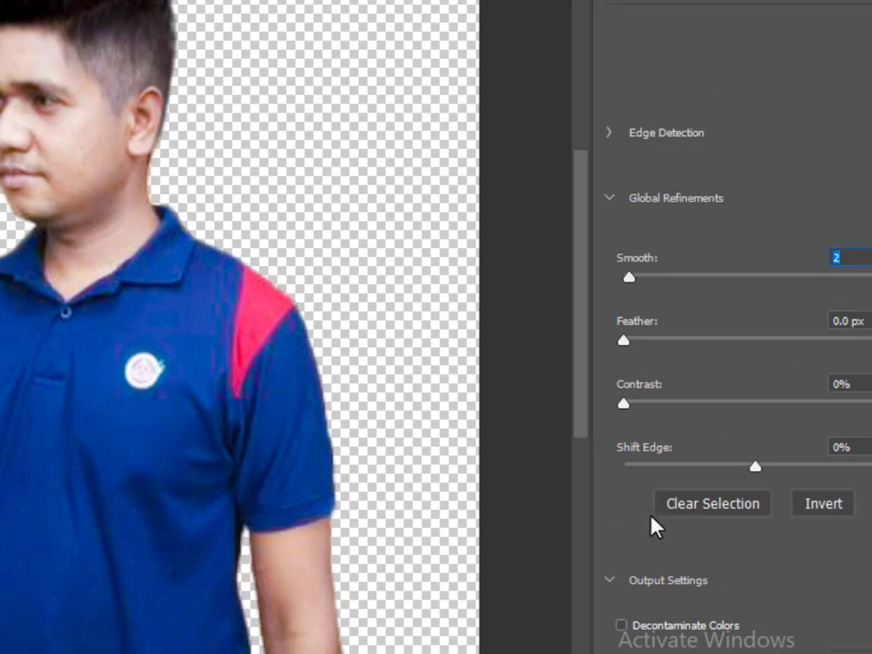
{"action": "left_click", "coordinate": [612, 200]}
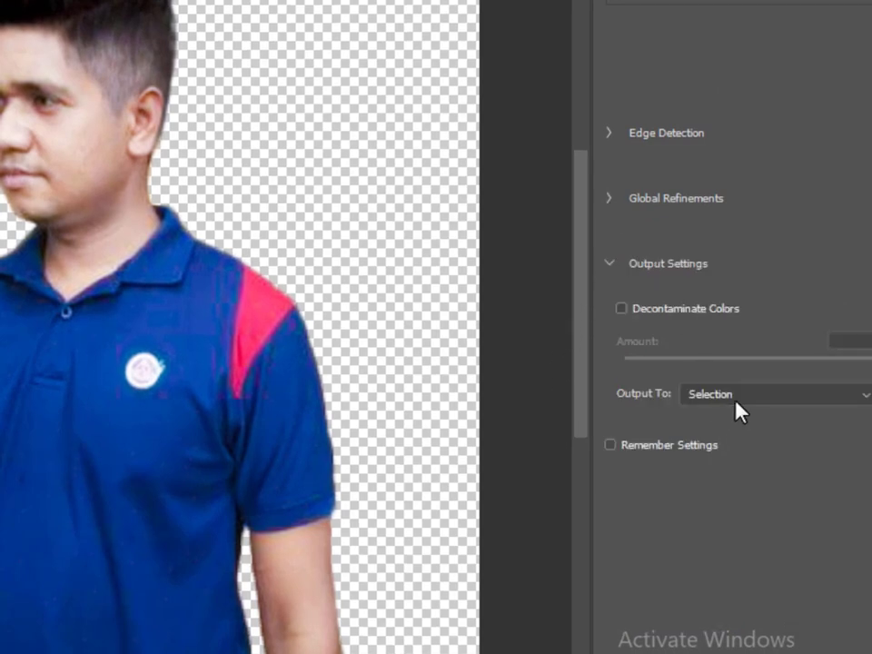
{"action": "left_click", "coordinate": [737, 409]}
{"action": "left_click", "coordinate": [751, 450]}
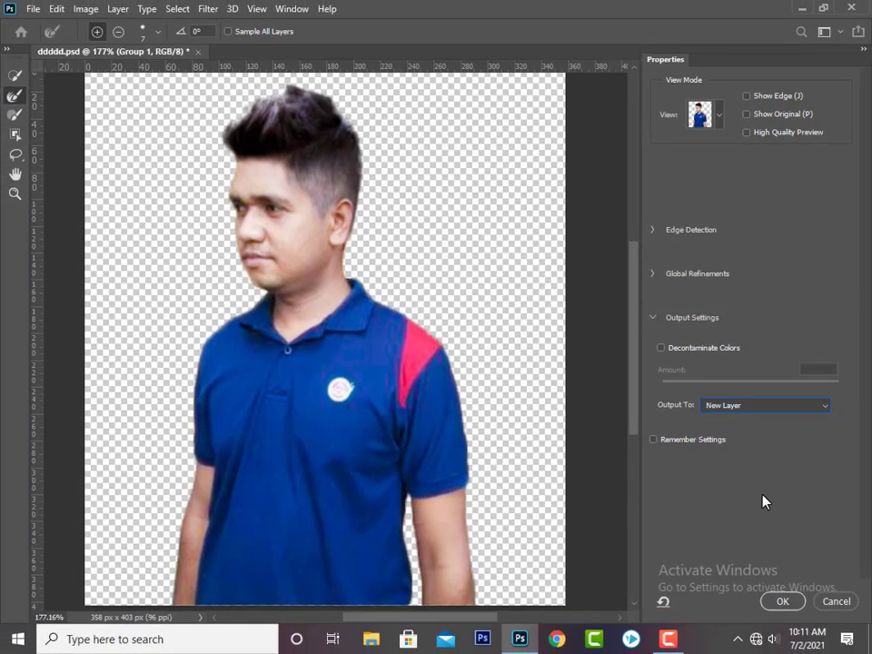
{"action": "left_click", "coordinate": [782, 603]}
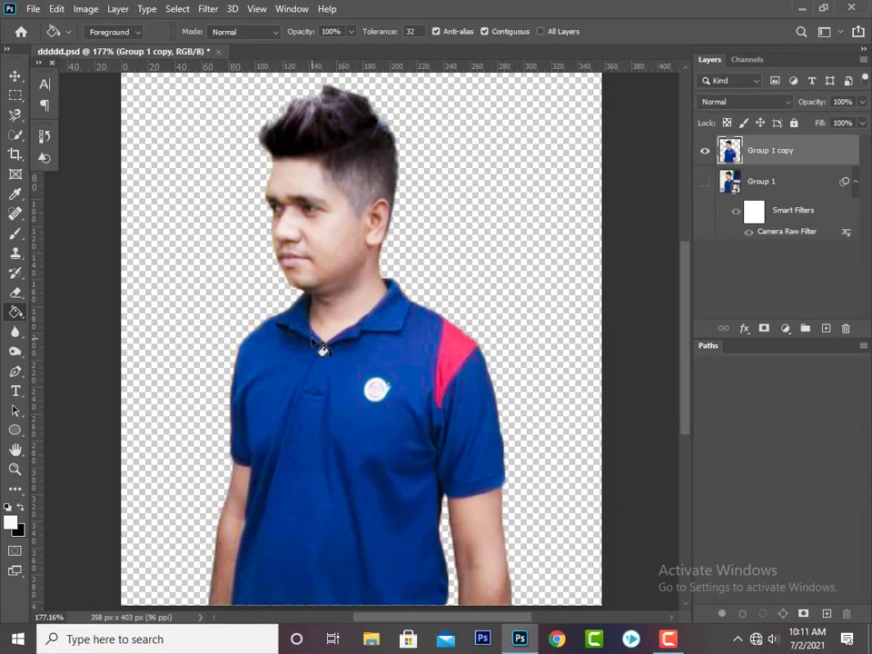
- Try filling the transparent background of the cut-out layer with white, and undo the fill
{"action": "left_click", "coordinate": [180, 356]}
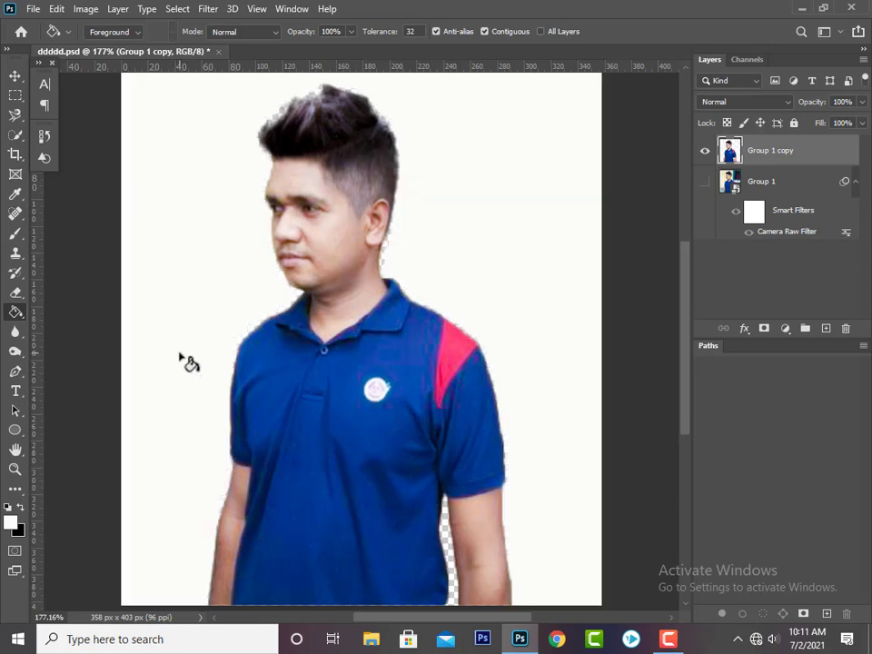
{"action": "key", "text": "ctrl+z"}
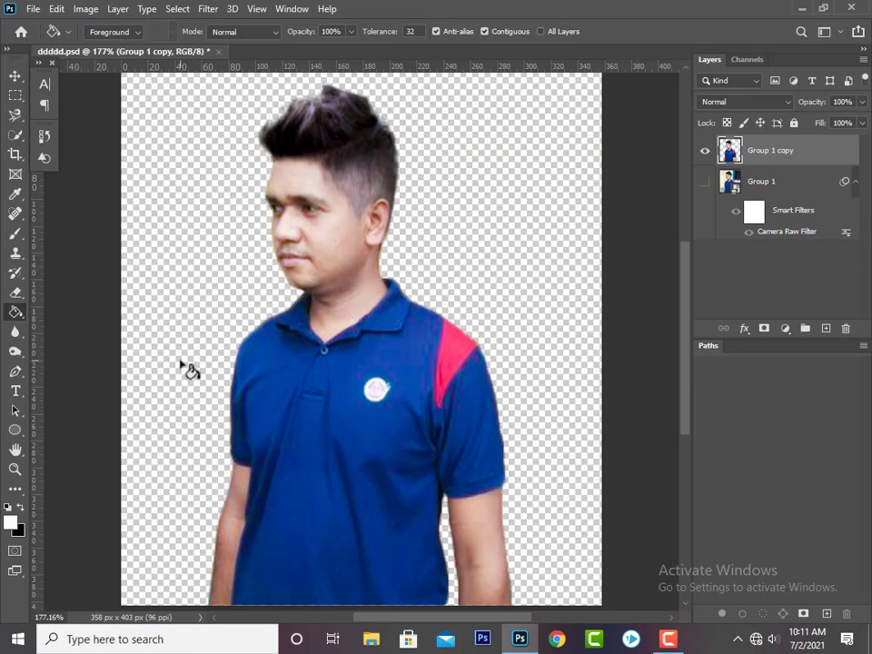
- Shift the cut-out man slightly to the left with the Move tool
{"action": "left_click", "coordinate": [14, 75]}
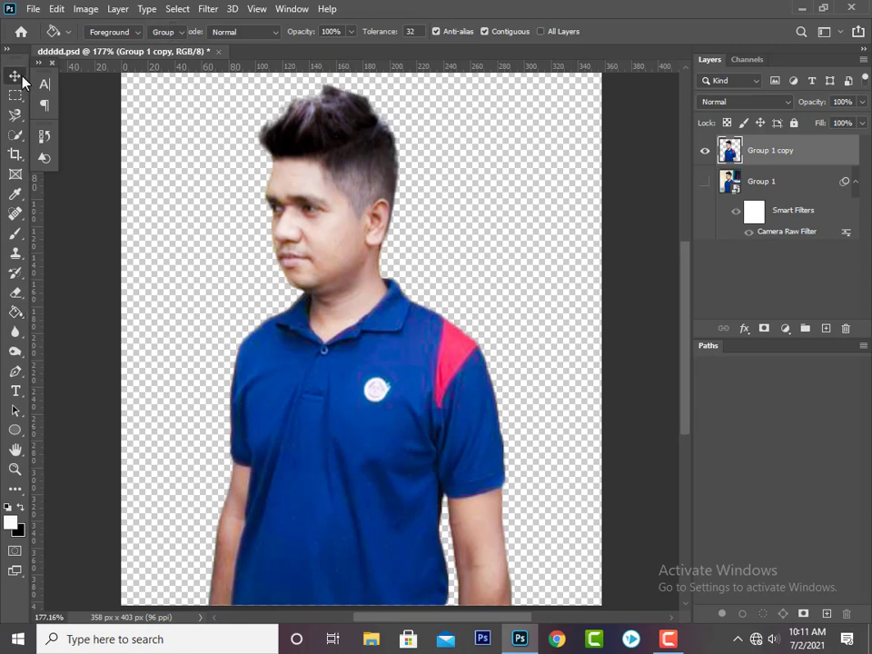
{"action": "mouse_move", "coordinate": [390, 397]}
{"action": "left_mouse_down"}
{"action": "mouse_move", "coordinate": [482, 357]}
{"action": "mouse_move", "coordinate": [496, 444]}
{"action": "mouse_move", "coordinate": [378, 396]}
{"action": "left_mouse_up"}
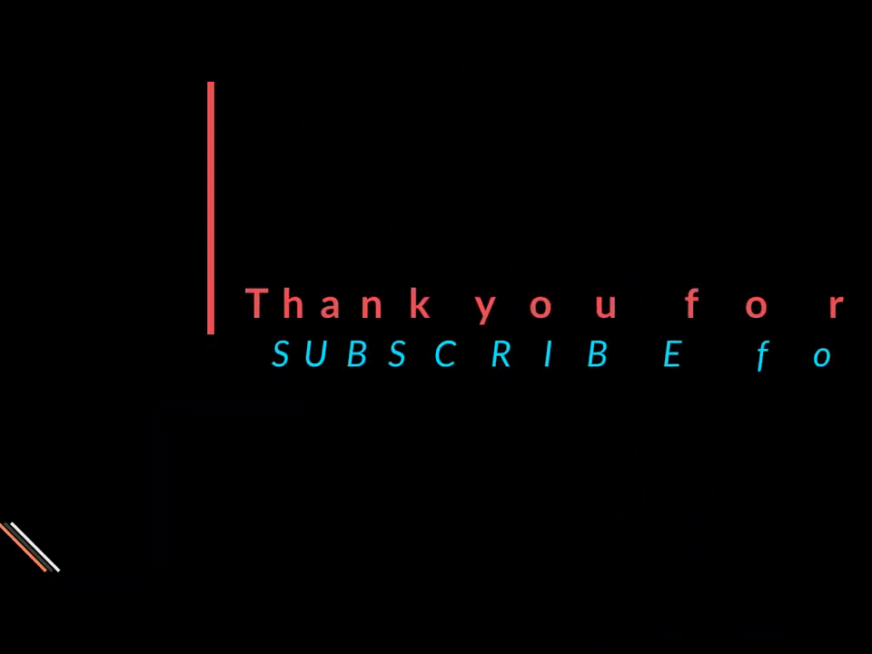